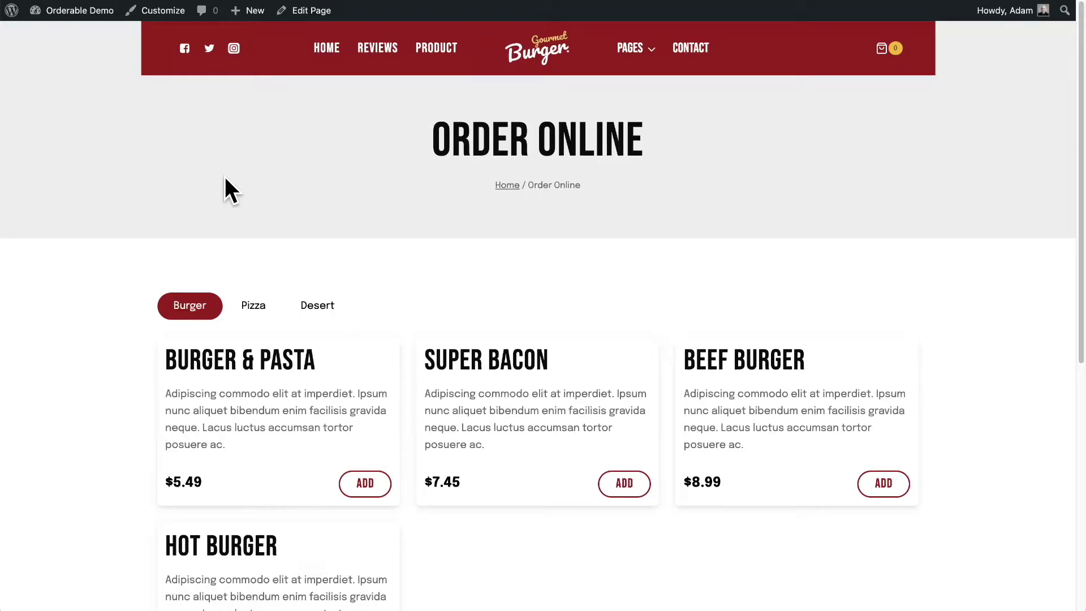
Step: Preview the Ice Cream Sundae options from the Desert category and close them again
click(321, 311)
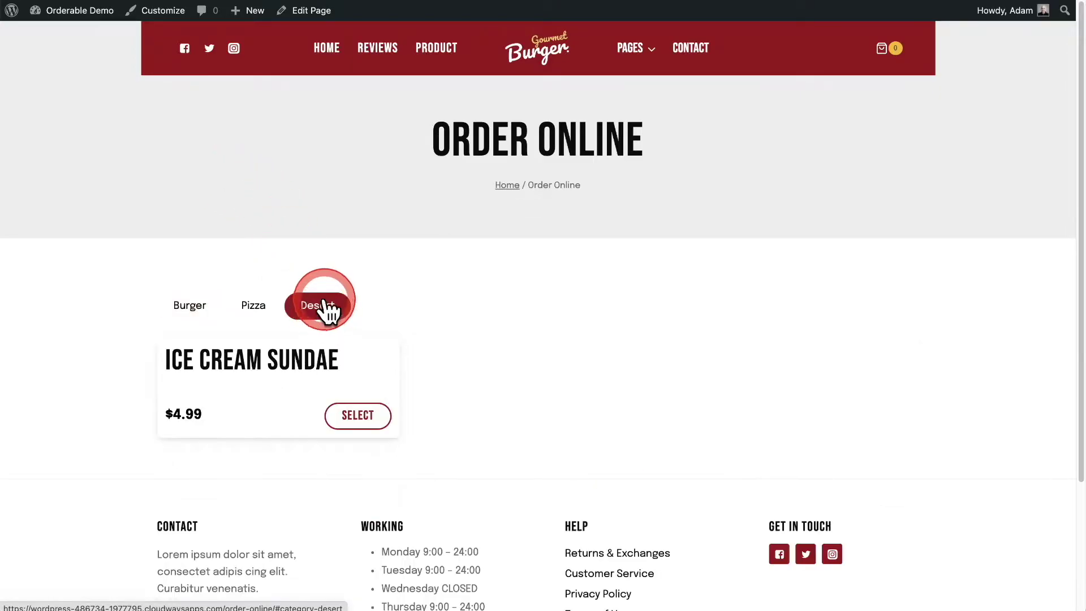
click(369, 412)
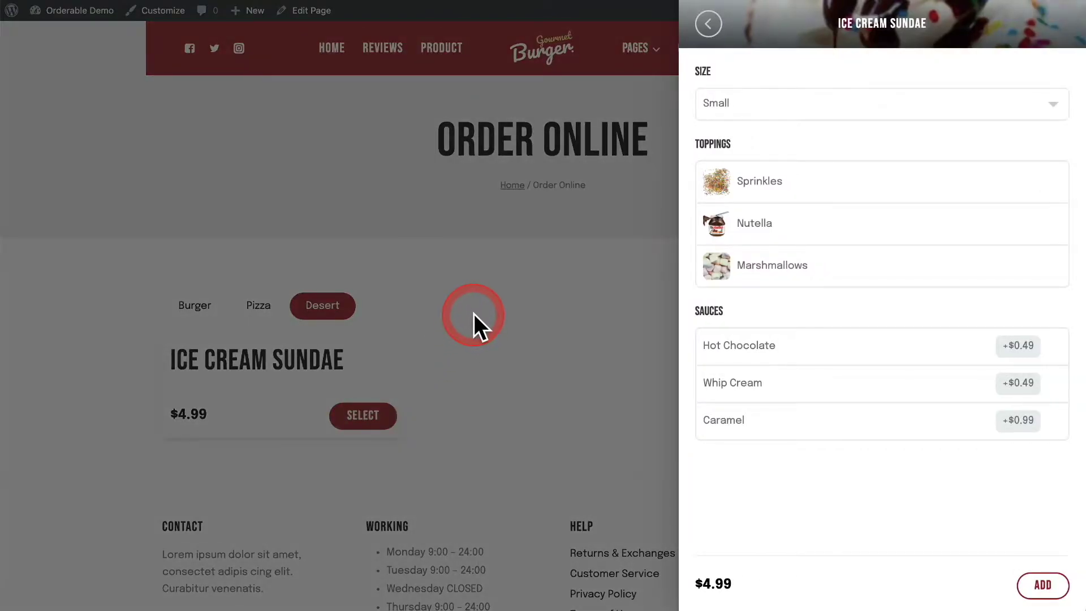
click(474, 313)
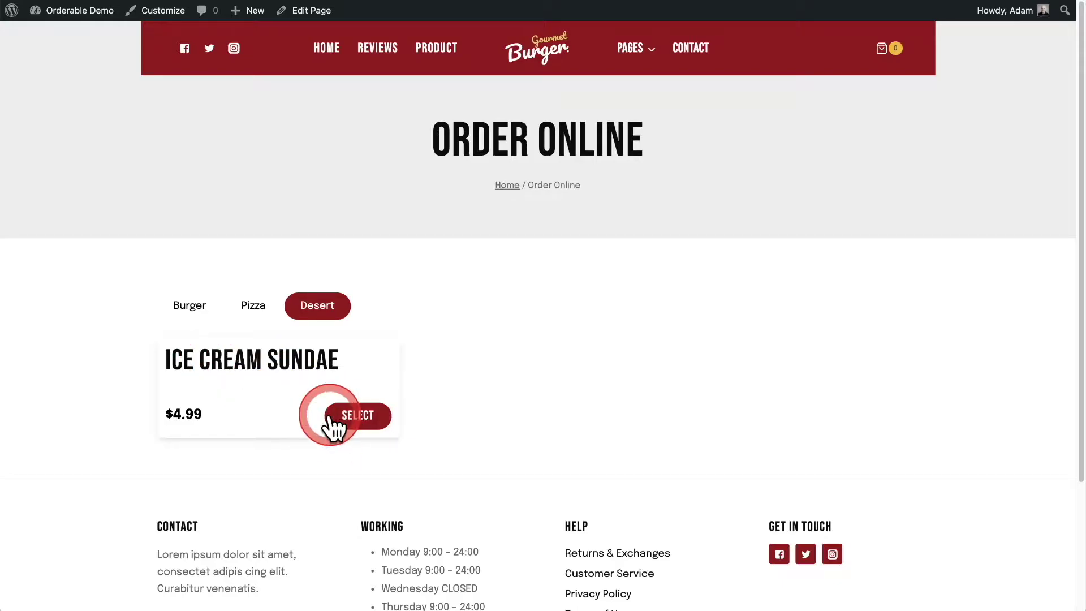
Step: Look through the products offered in the Pizza category
click(253, 308)
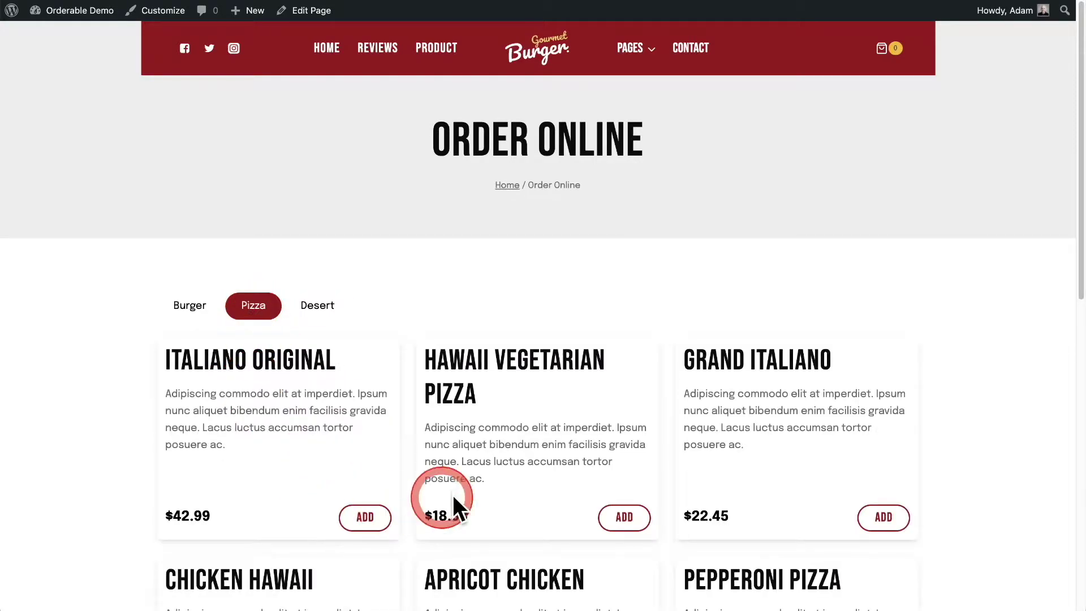
scroll(446, 487, down, 3)
scroll(456, 503, down, 3)
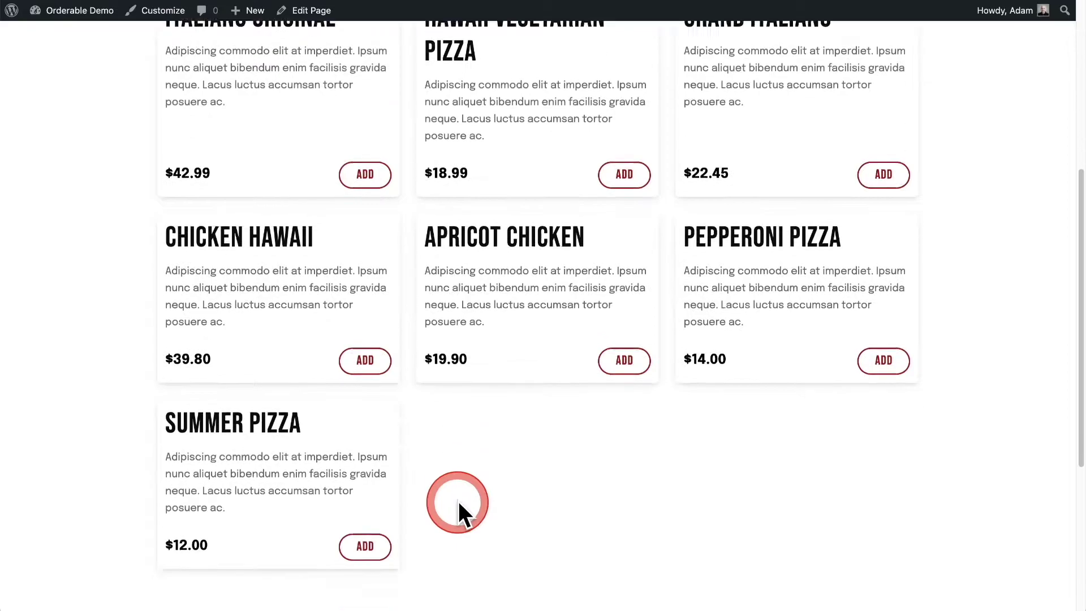
scroll(456, 498, up, 5)
Step: Open the Ice Cream Sundae options from the Desert category and review the available sizes
click(314, 249)
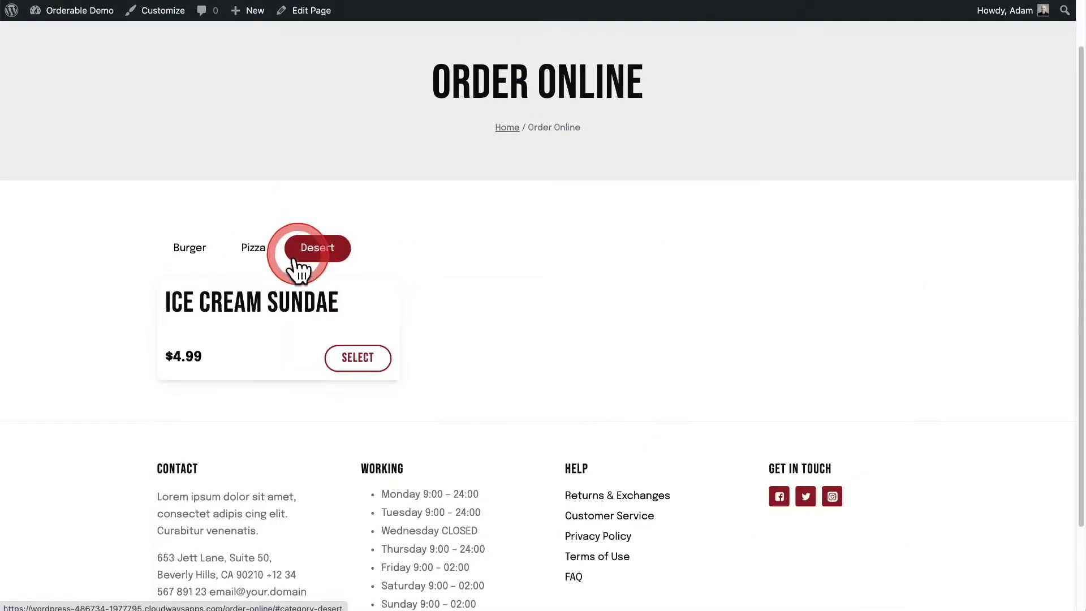
click(366, 358)
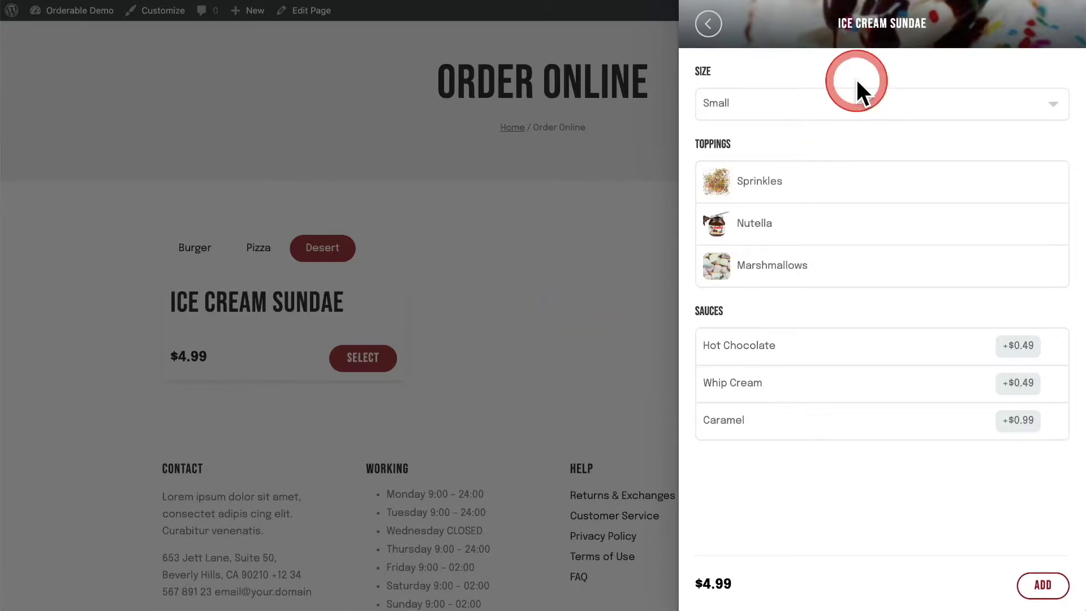
click(841, 107)
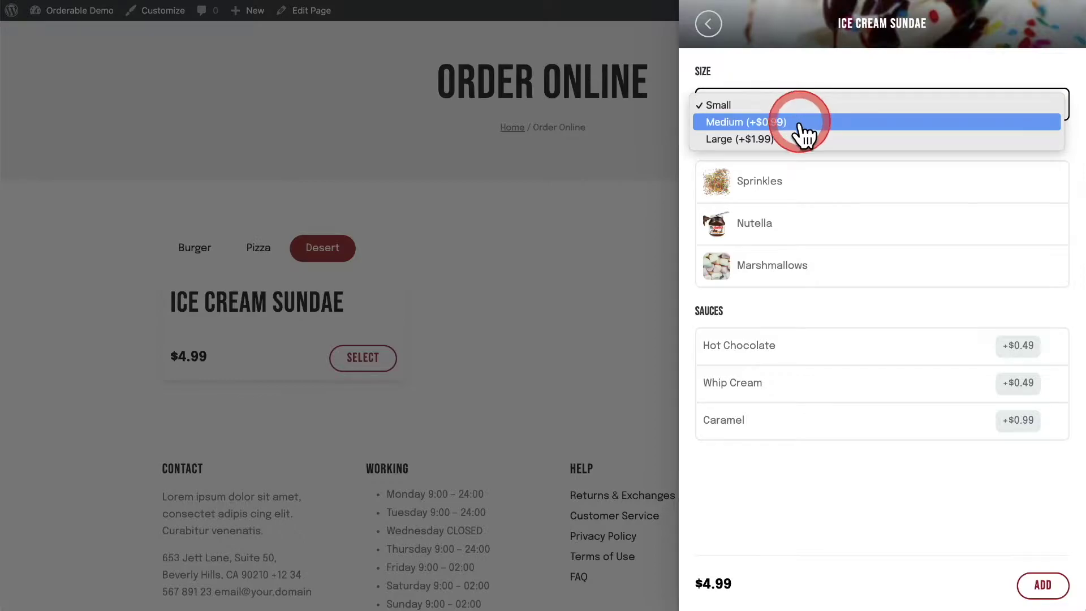
click(814, 170)
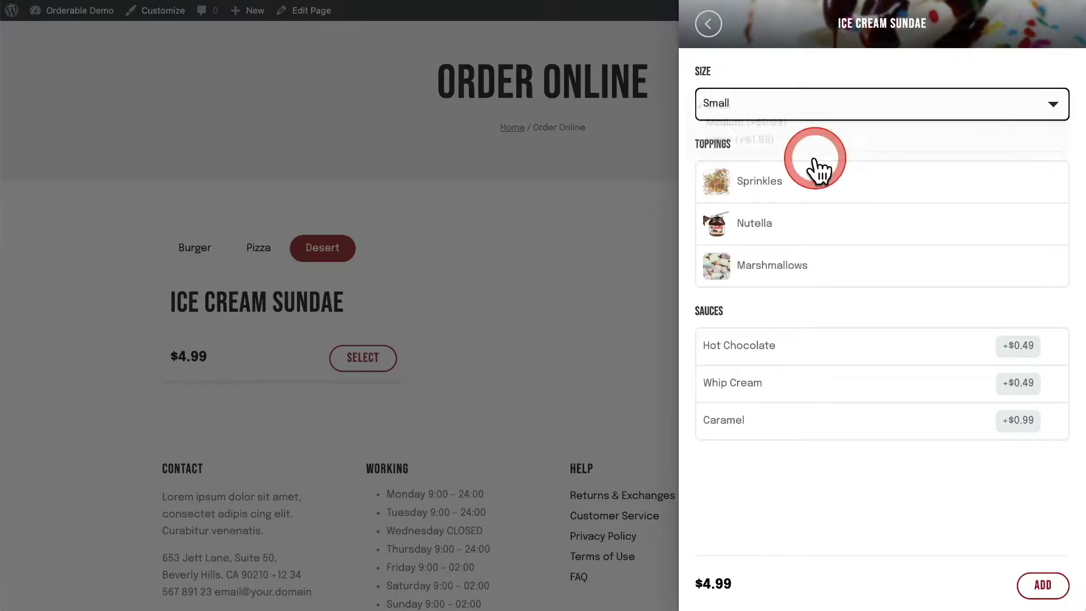
Step: Add the Sprinkles, Nutella and Marshmallows toppings to the sundae, and deselect all three again
click(797, 185)
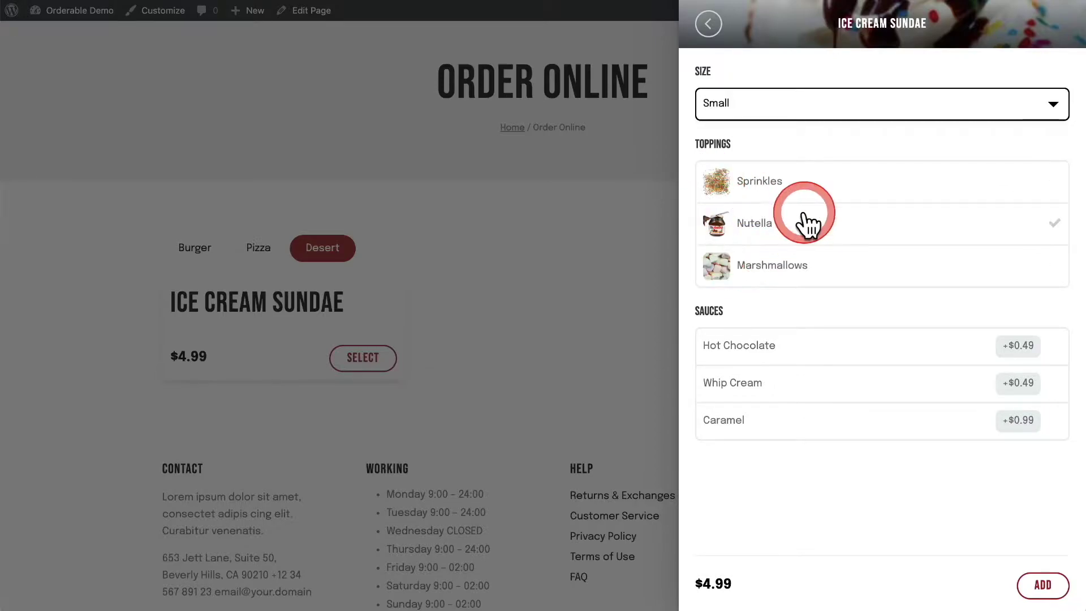
click(817, 180)
click(825, 219)
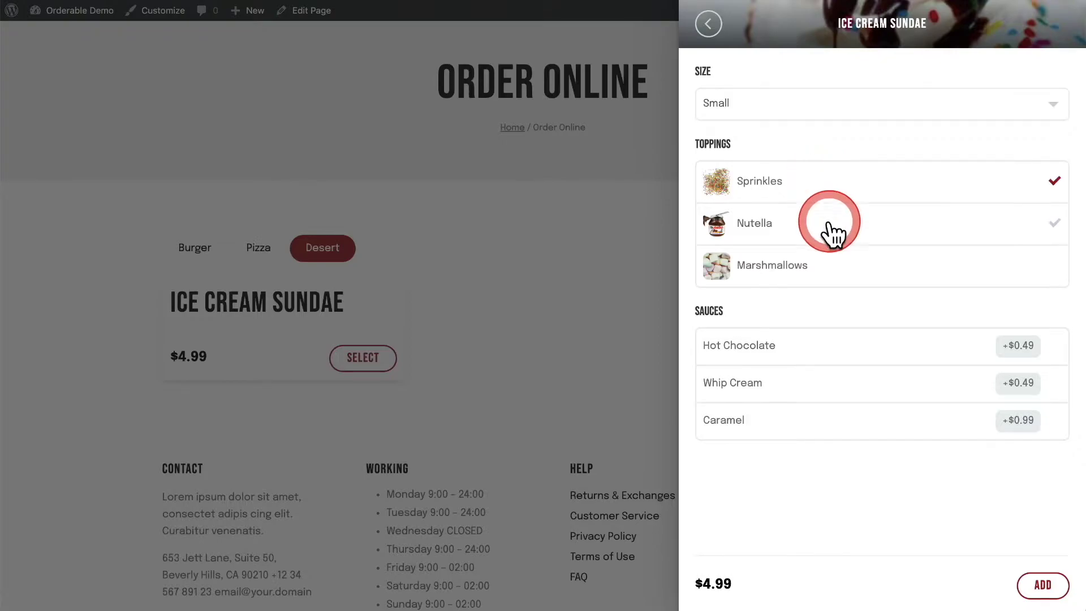
click(835, 262)
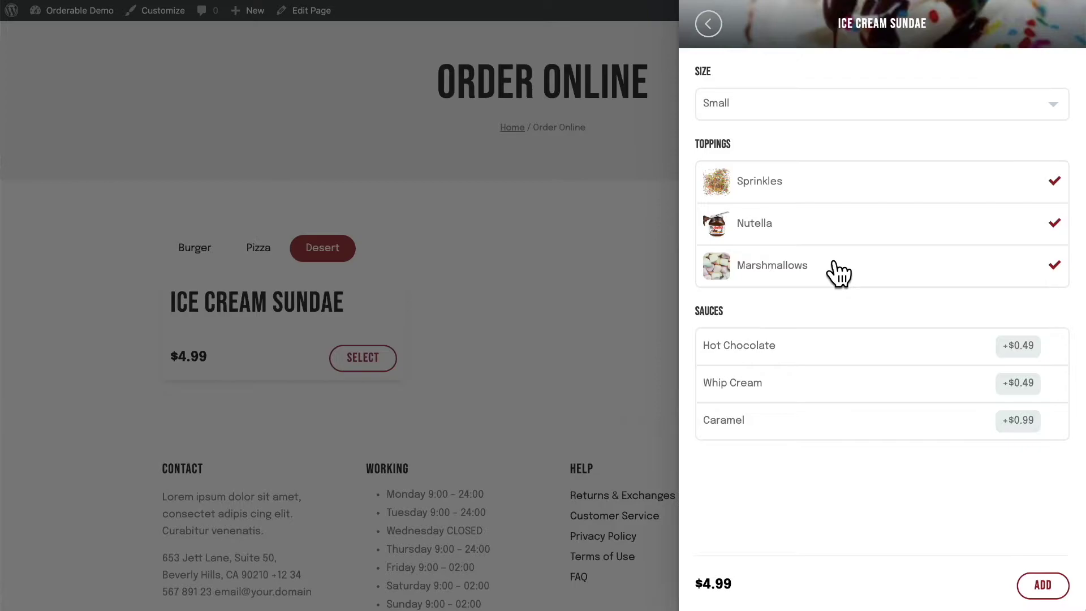
click(833, 261)
click(825, 221)
click(825, 180)
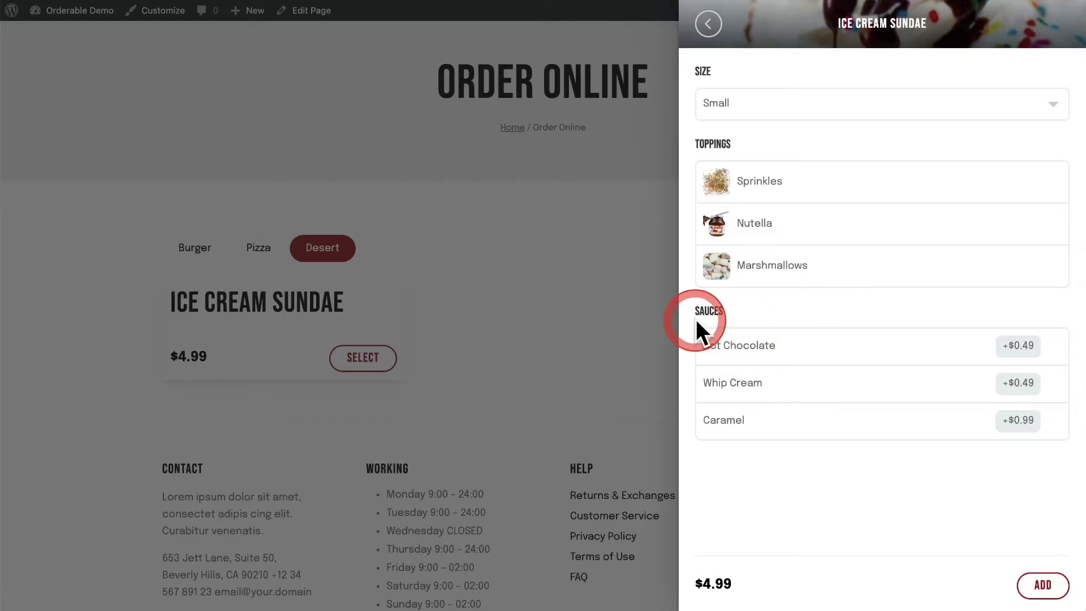
Step: Try the sundae's sauce choices in turn, switching to Caramel and back to Hot Chocolate
click(800, 462)
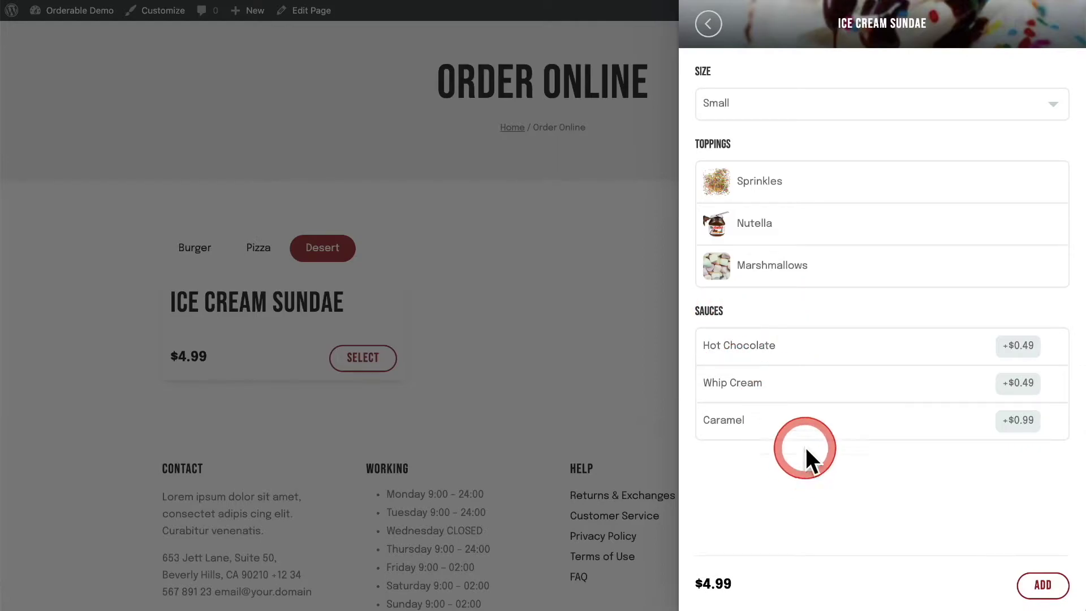
click(823, 372)
click(822, 391)
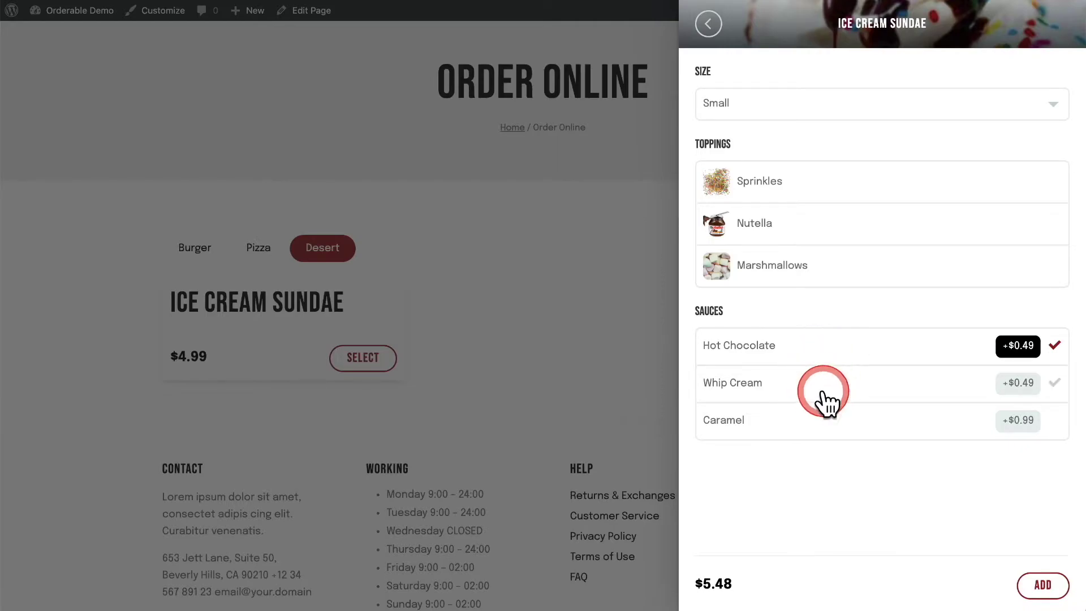
click(829, 433)
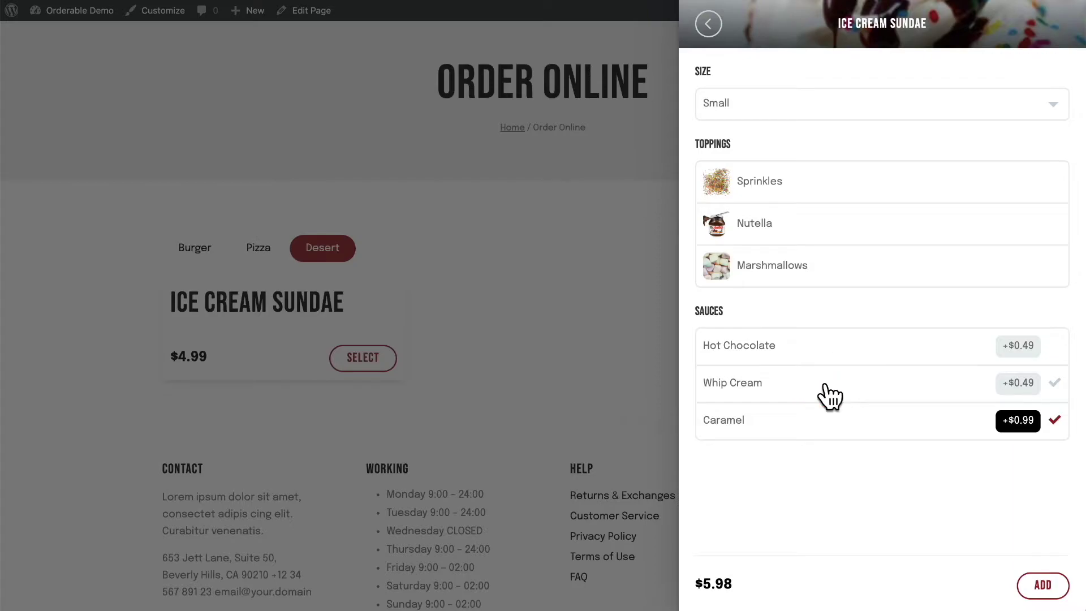
click(825, 347)
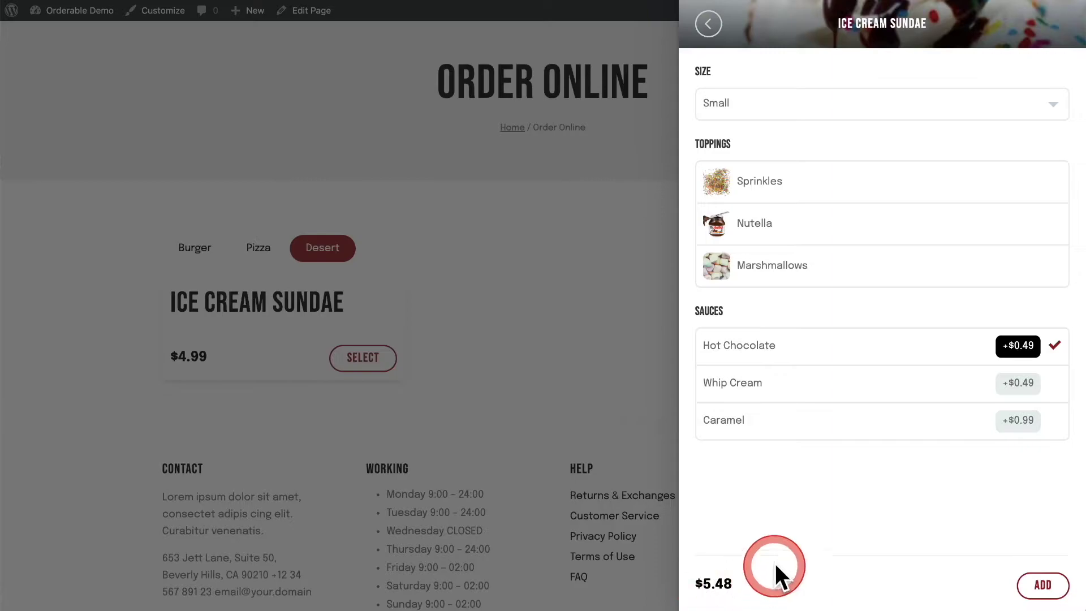
Step: Configure the sundae with Caramel sauce, Marshmallows and Nutella toppings, and the Large (+$1.99) size
click(825, 431)
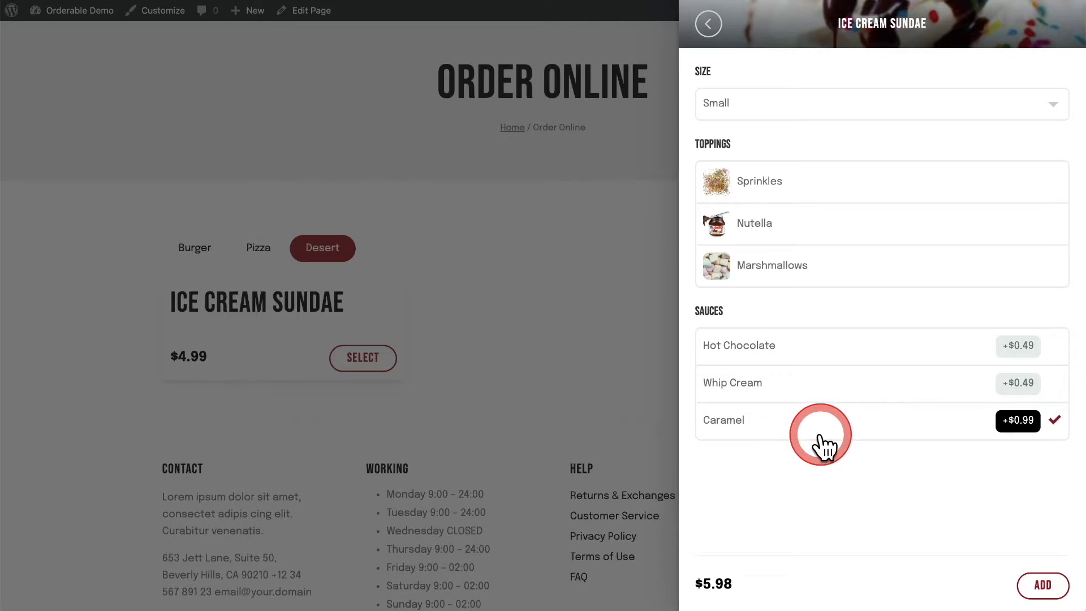
click(809, 267)
click(820, 229)
click(830, 110)
click(825, 137)
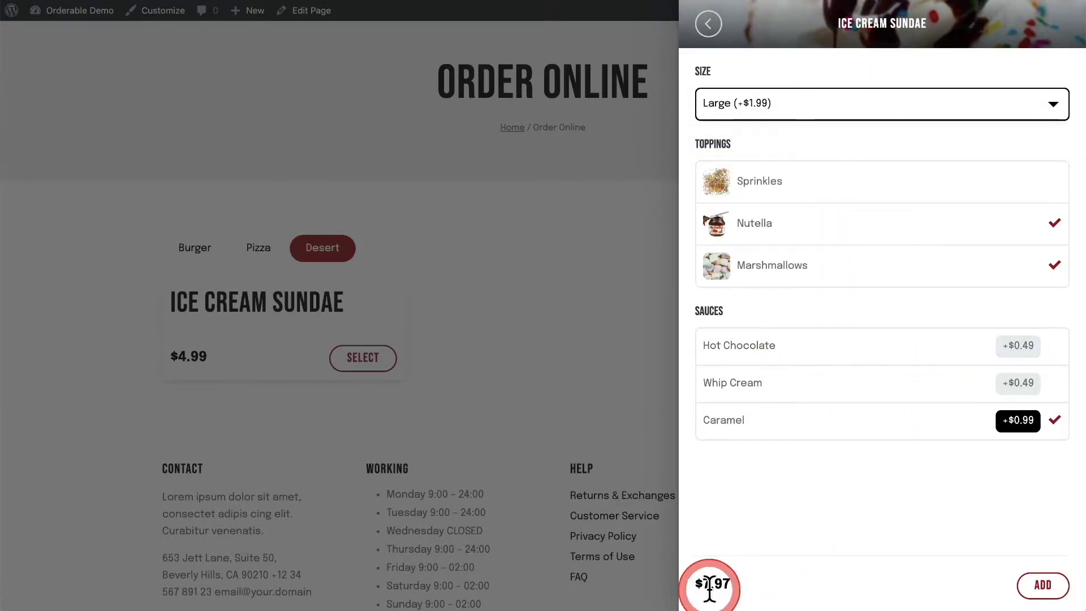
Step: Add the configured sundae to the order and close the order summary
drag(706, 583, 735, 583)
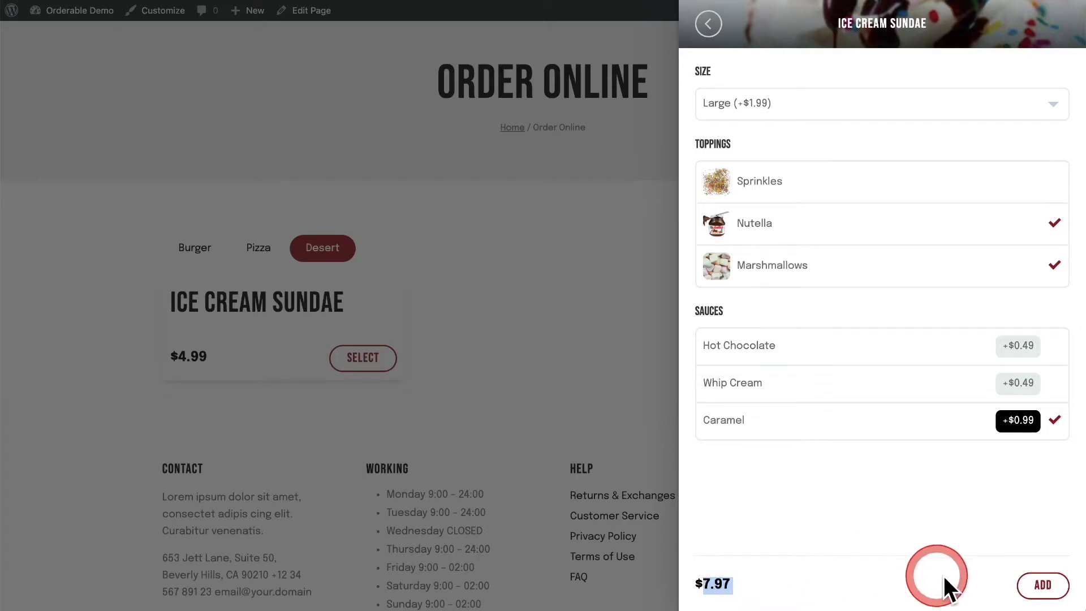
click(1042, 585)
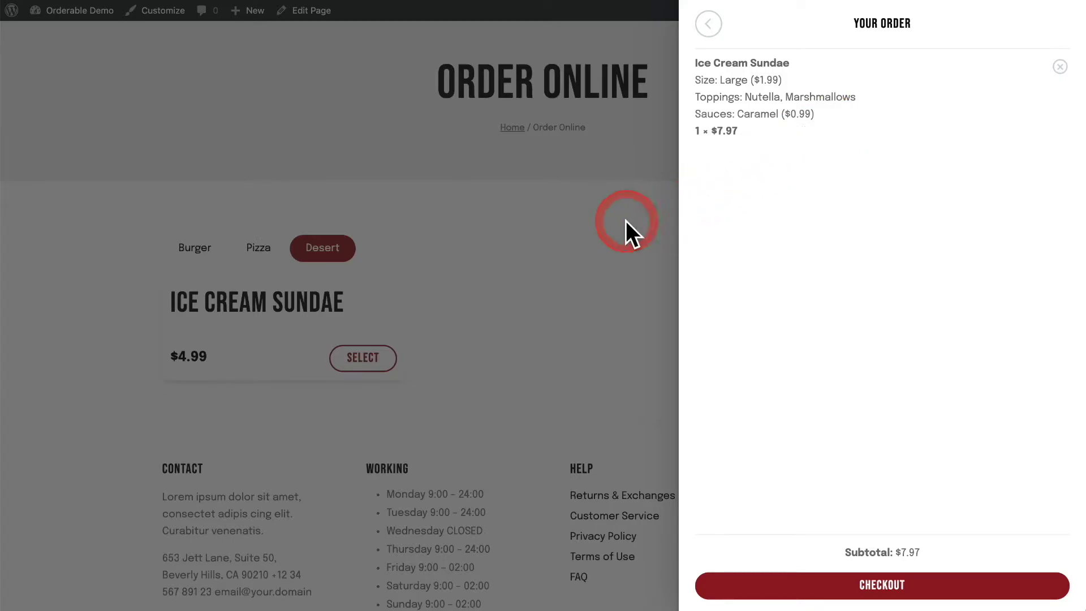
click(612, 228)
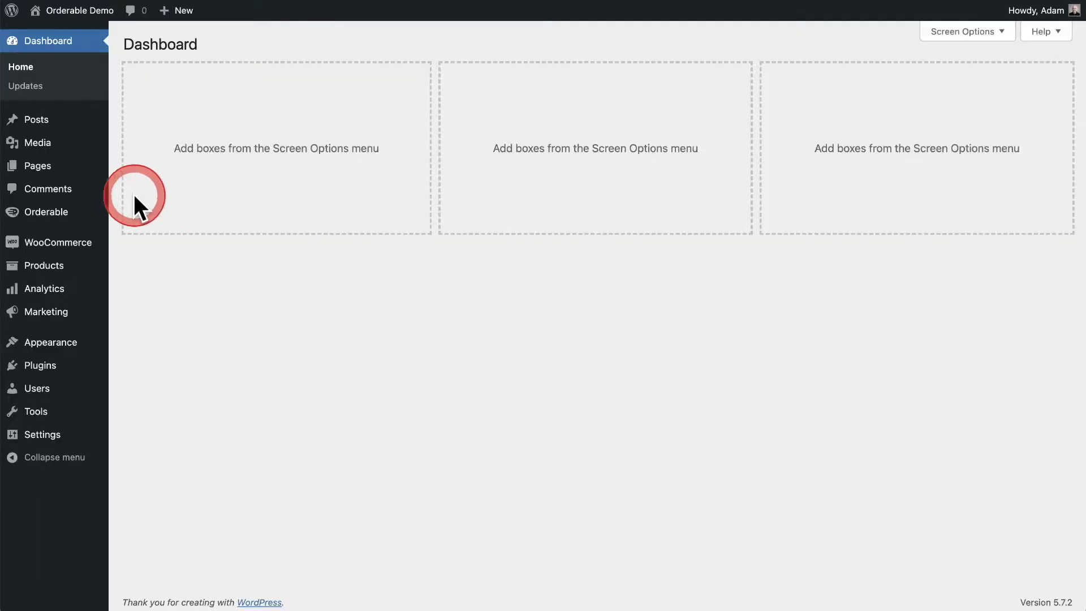
Step: Open the Desert Toppings addon from Orderable's product addons in the WordPress admin
mouse_move(62, 213)
click(153, 272)
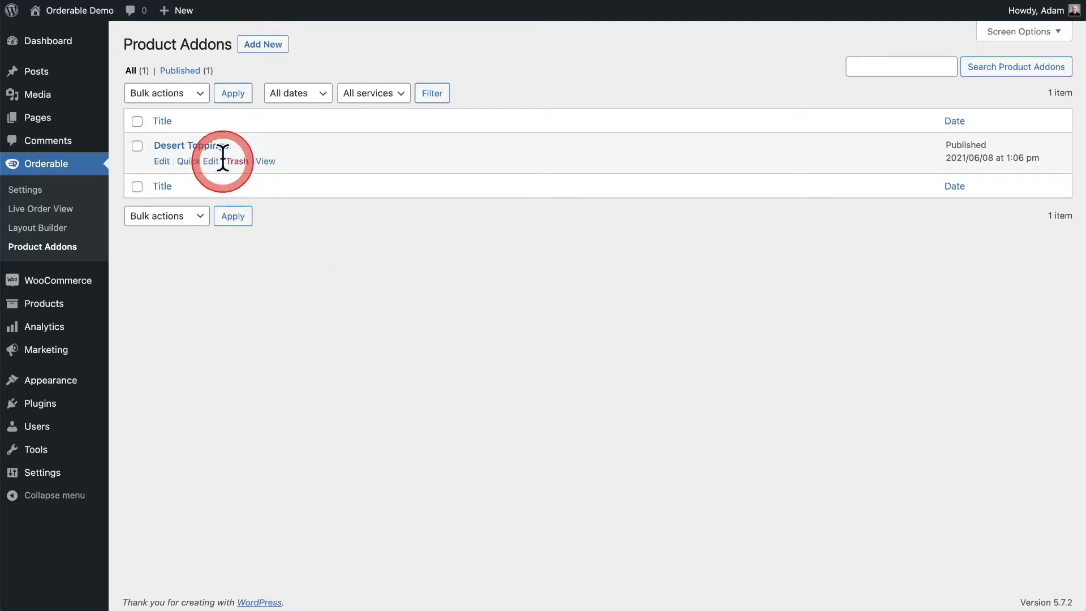
click(215, 146)
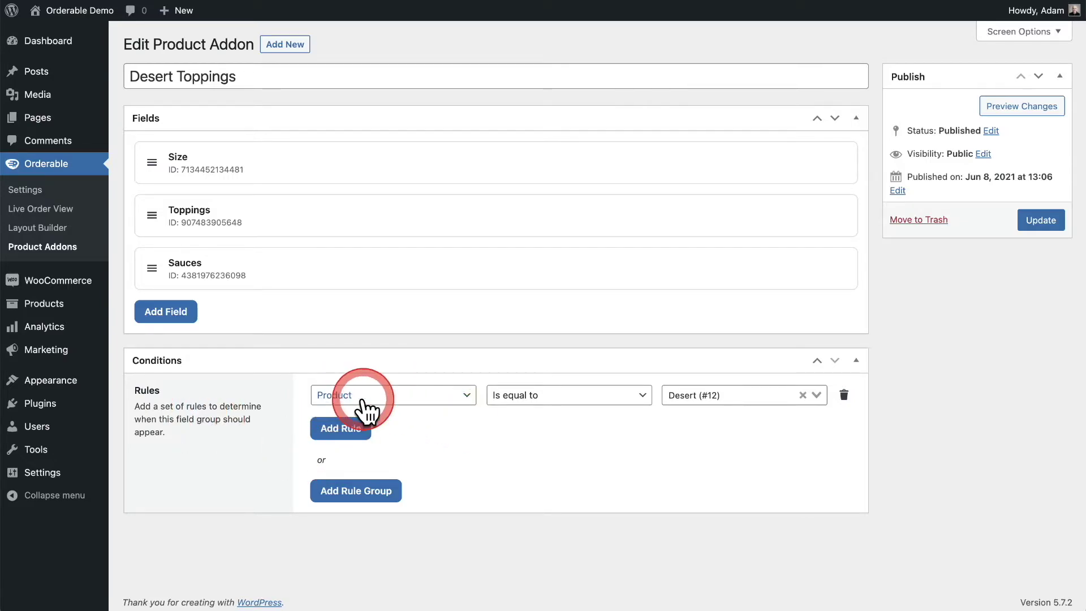
Step: Review the type and comparison options available for the existing rule in the addon's conditions
click(416, 396)
click(417, 395)
click(419, 397)
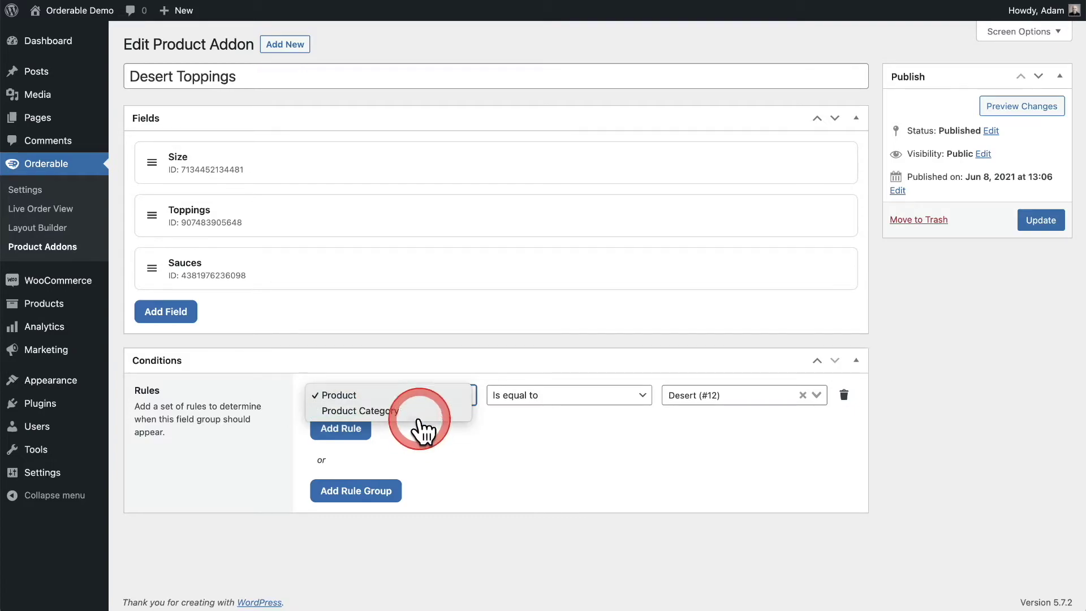
click(475, 446)
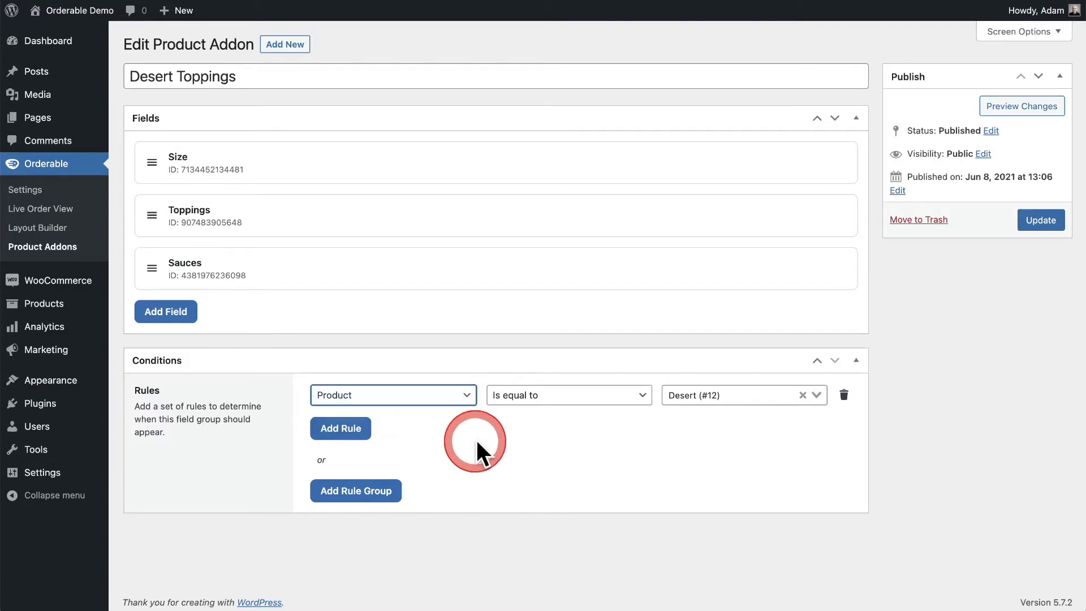
click(598, 399)
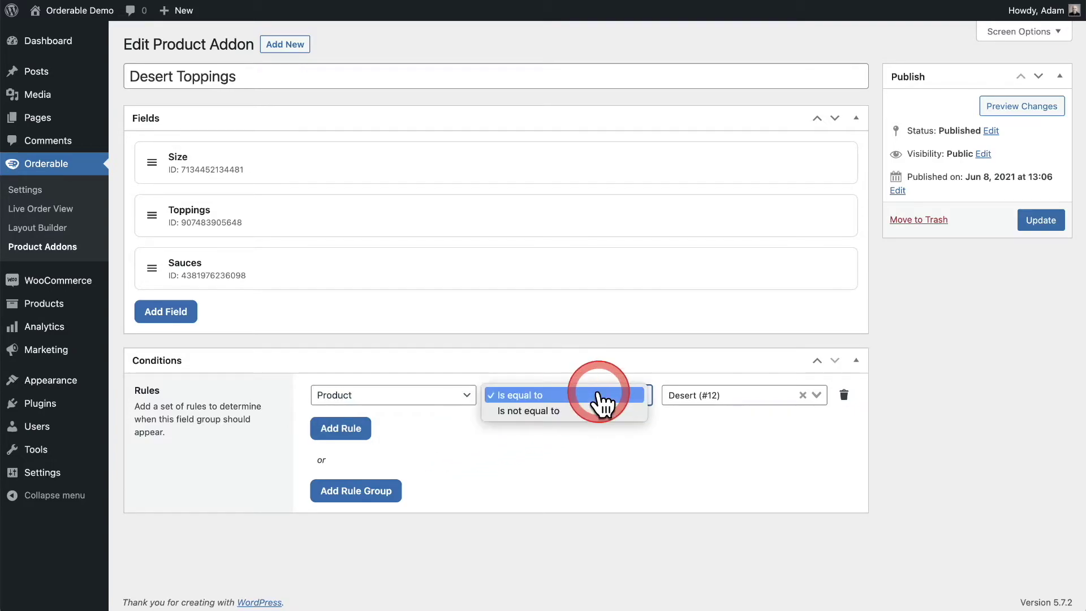
click(600, 453)
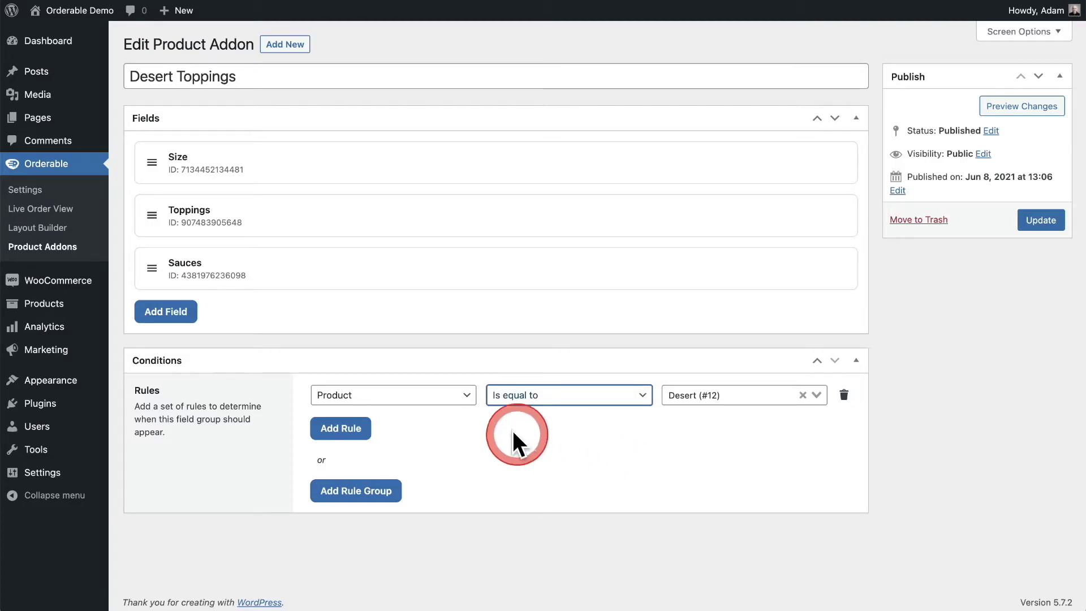
click(466, 417)
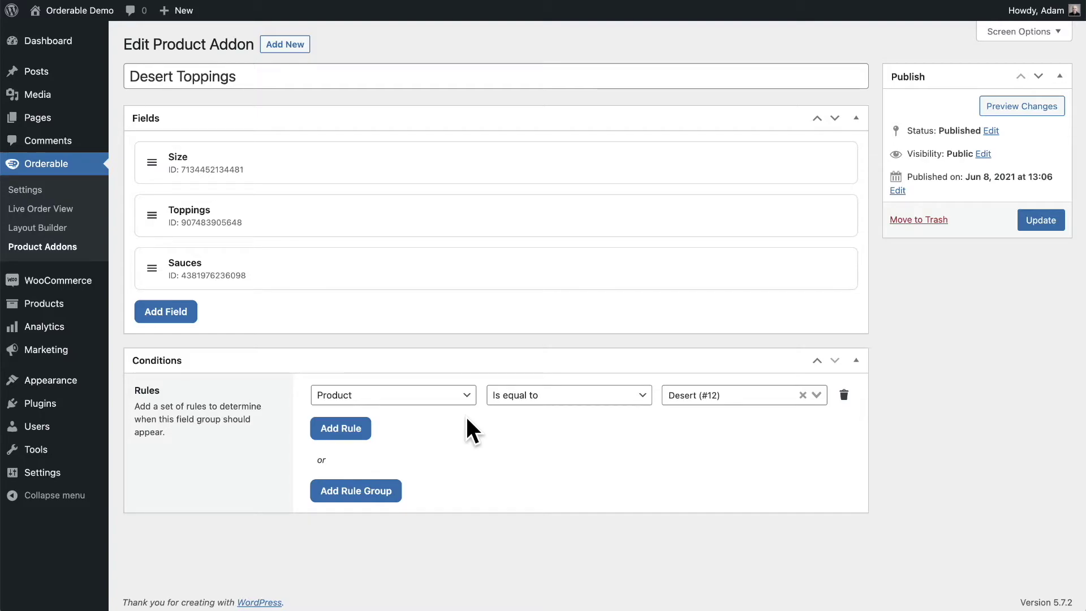
Step: Add a second condition rule for Product with the comparison "Is not equal to", and delete that rule again
click(335, 428)
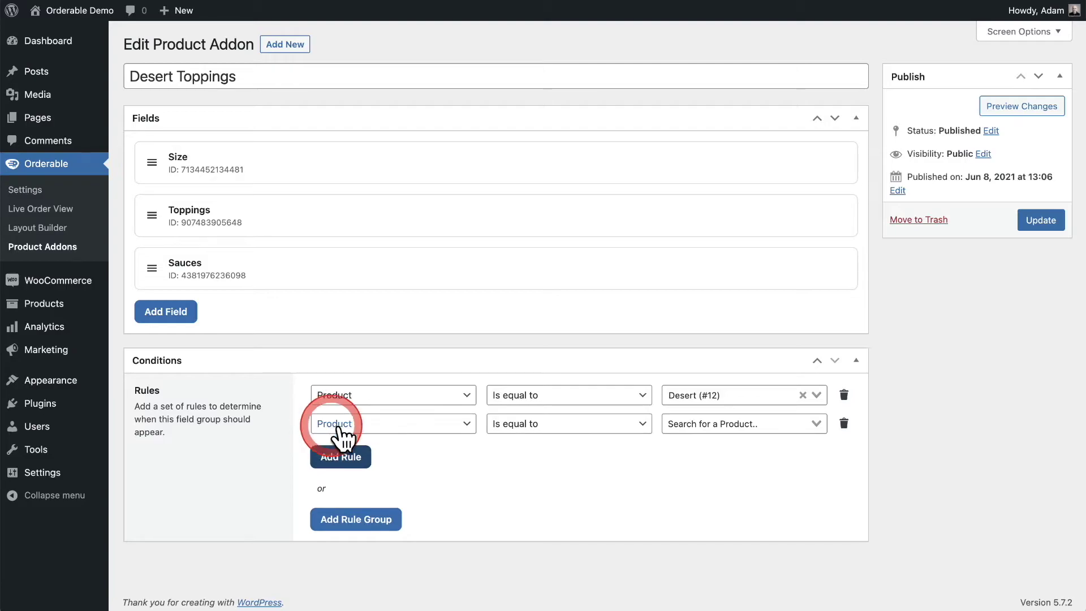
click(421, 425)
click(428, 440)
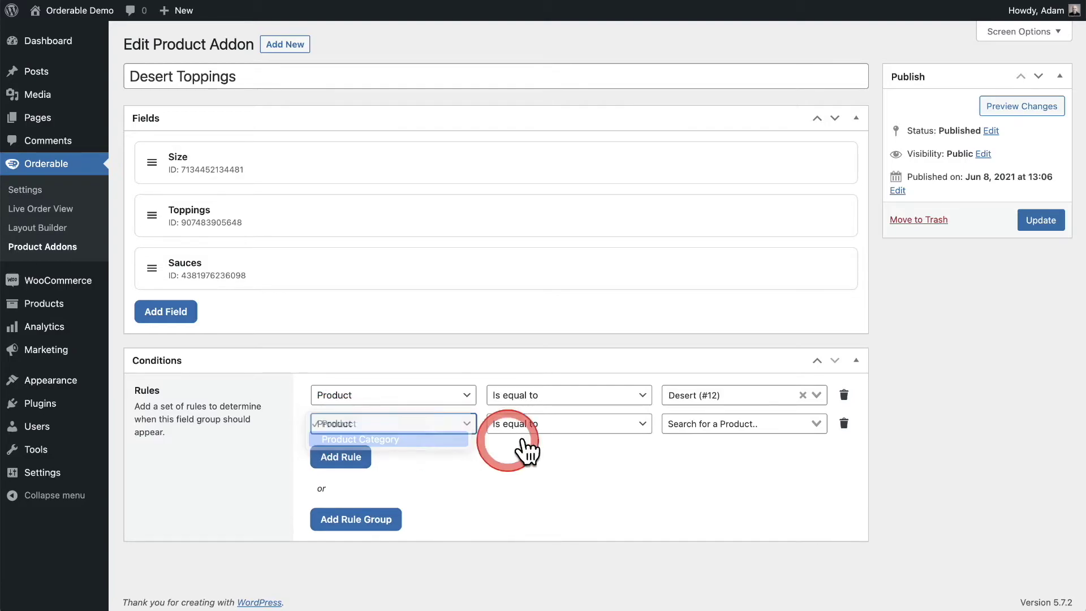
click(447, 425)
click(427, 407)
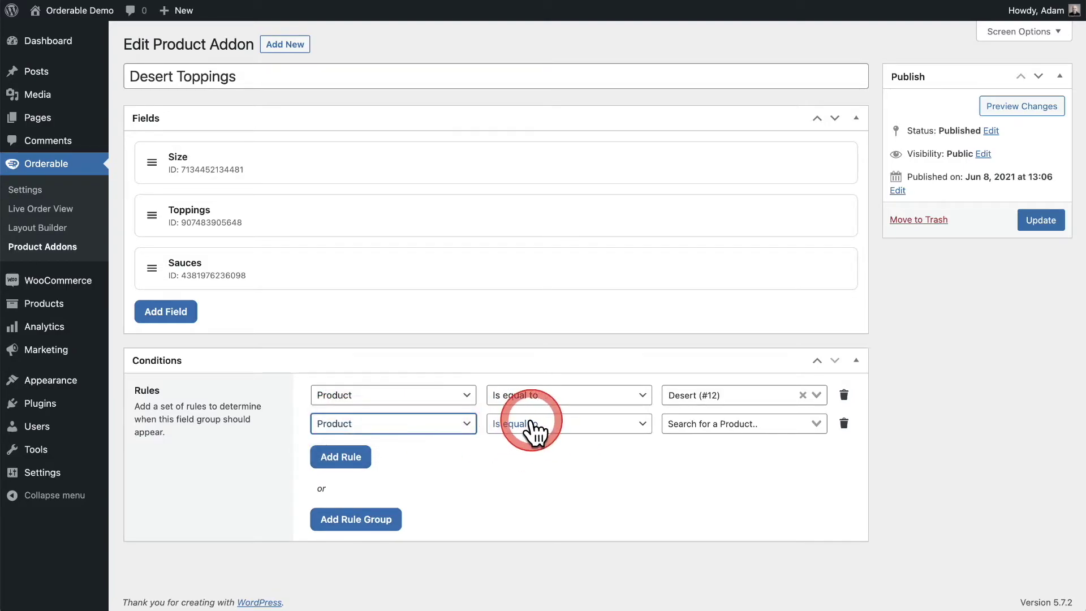
click(528, 421)
click(604, 441)
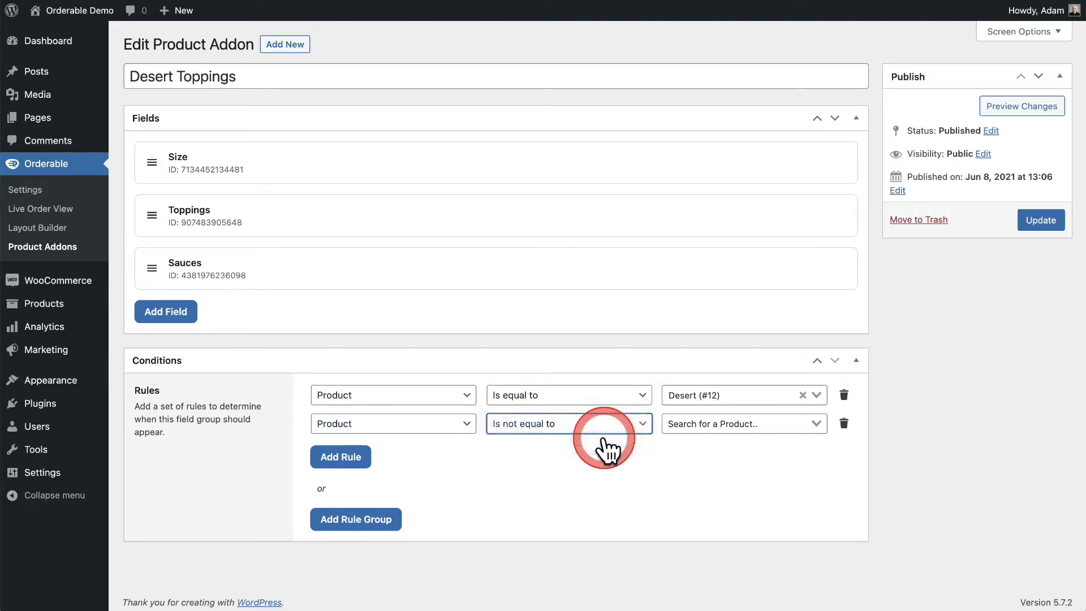
click(659, 462)
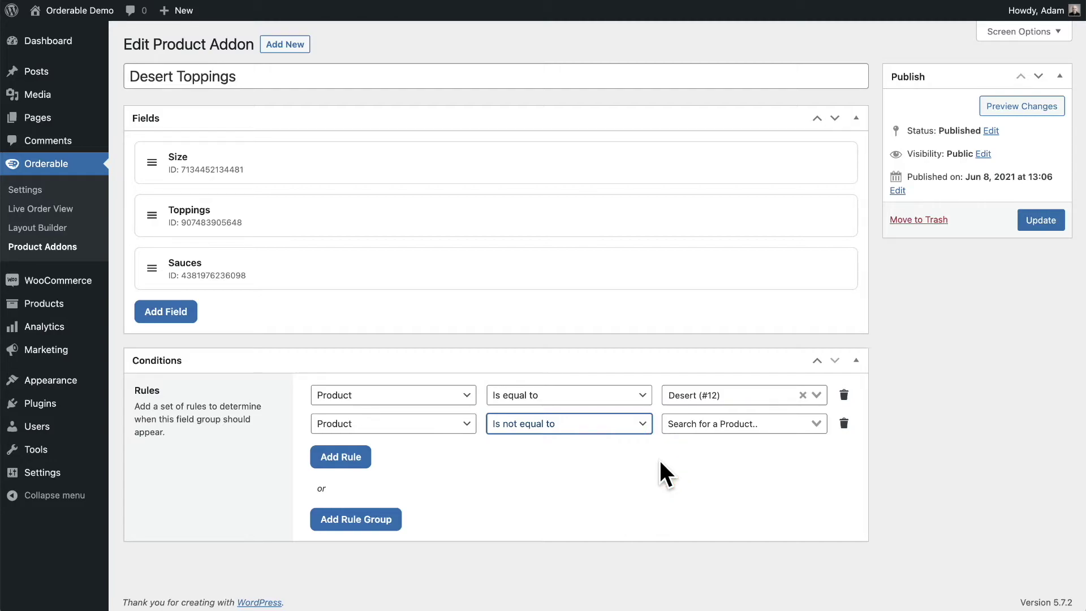
click(844, 424)
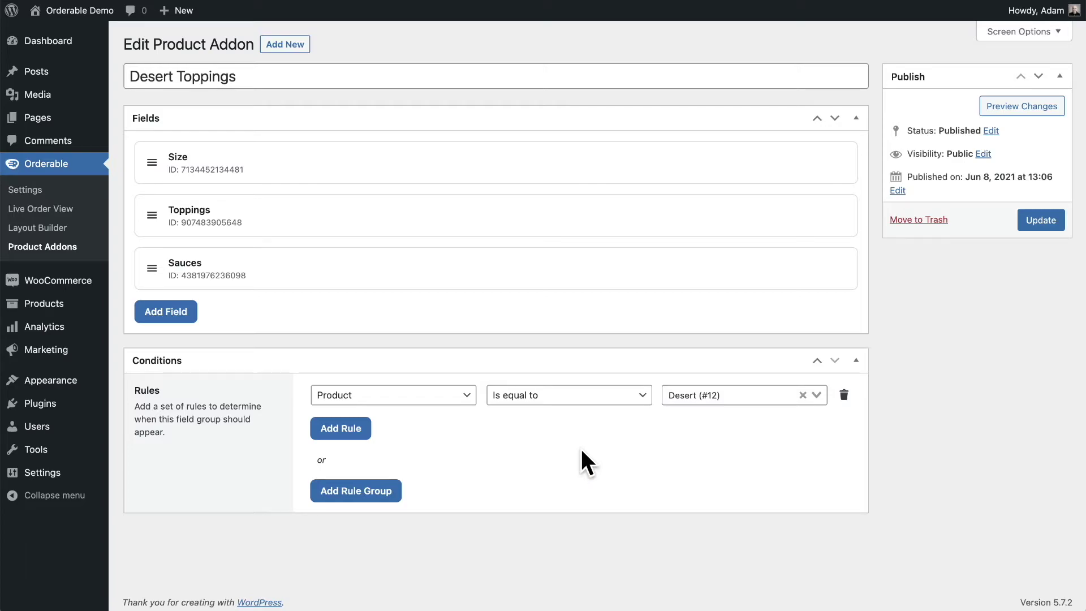
Step: Review the Size field's settings, including its available field types and its priced options, and collapse the field again
click(434, 172)
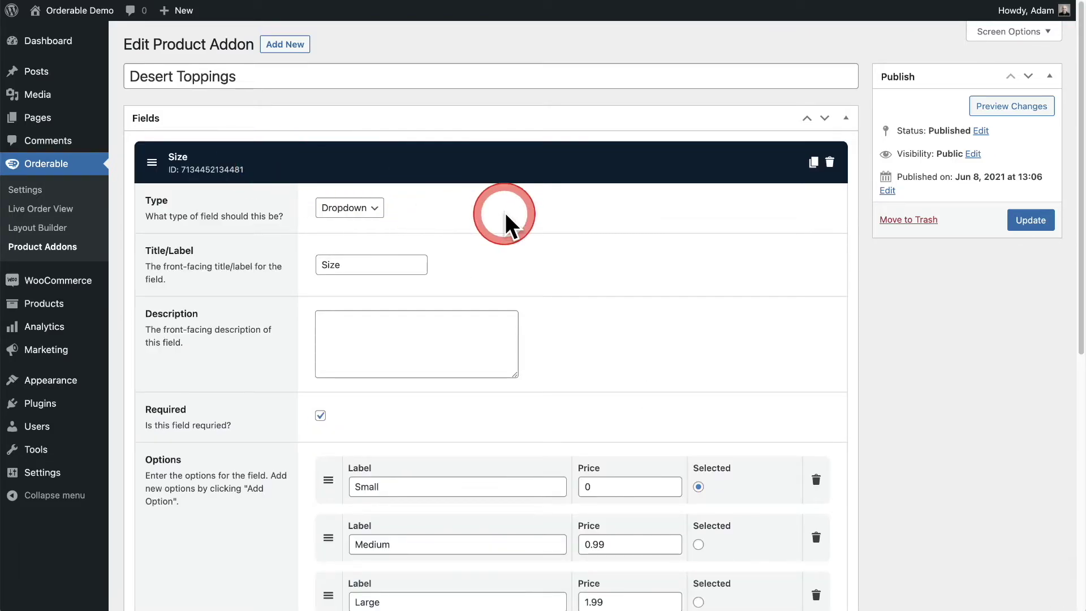
scroll(504, 212, down, 2)
scroll(534, 205, down, 2)
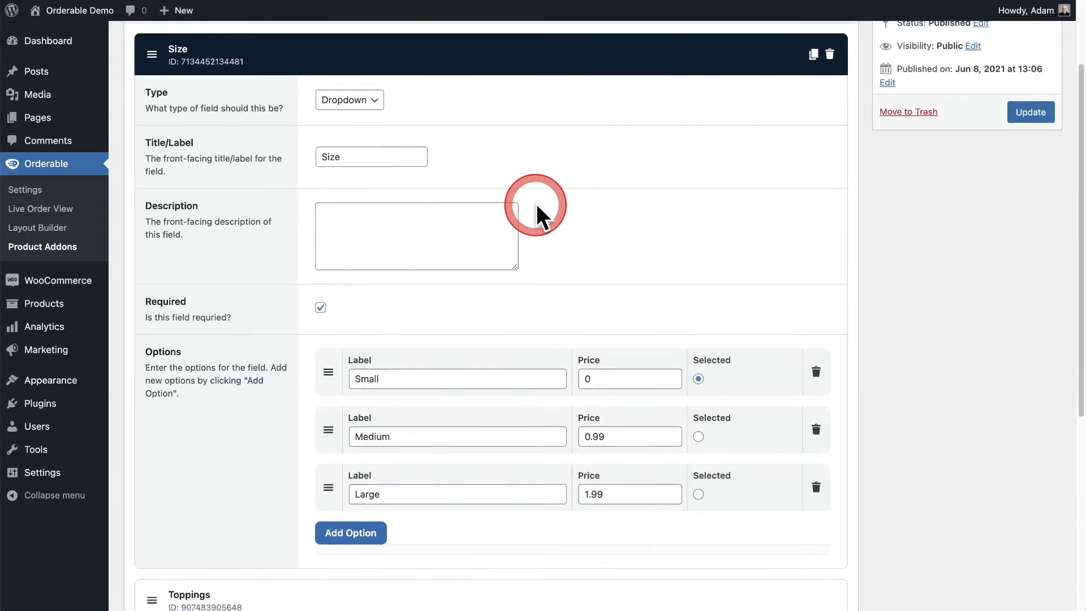
click(372, 92)
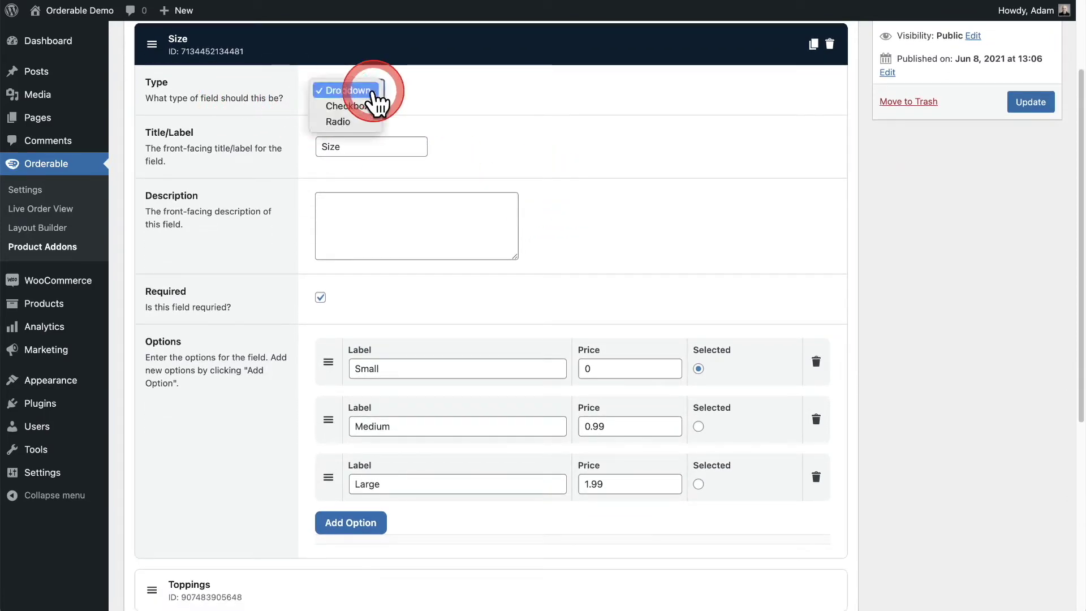
click(496, 109)
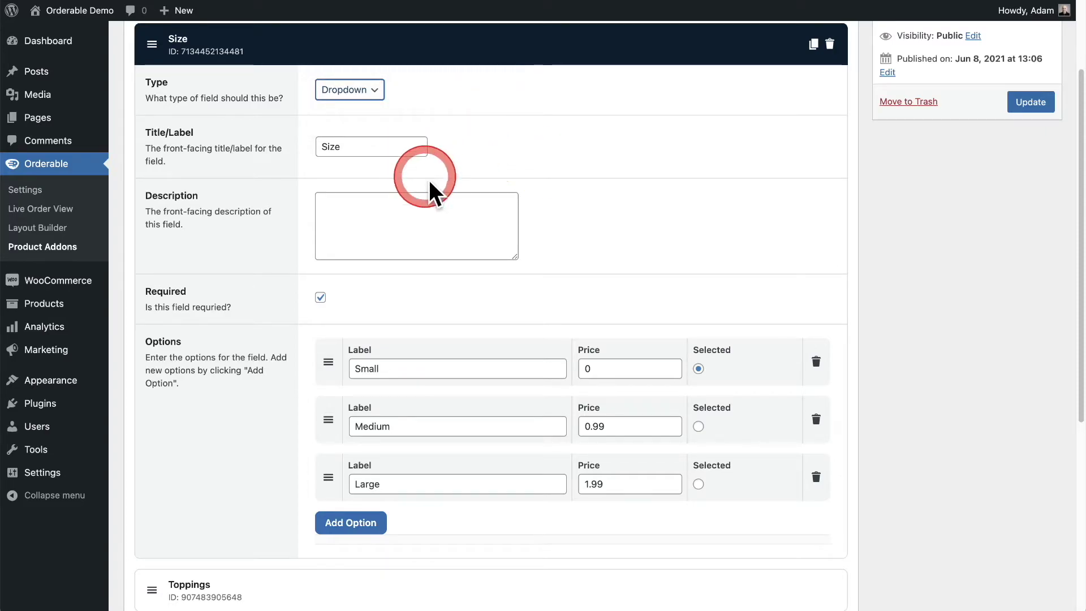
scroll(575, 214, down, 2)
scroll(573, 212, down, 3)
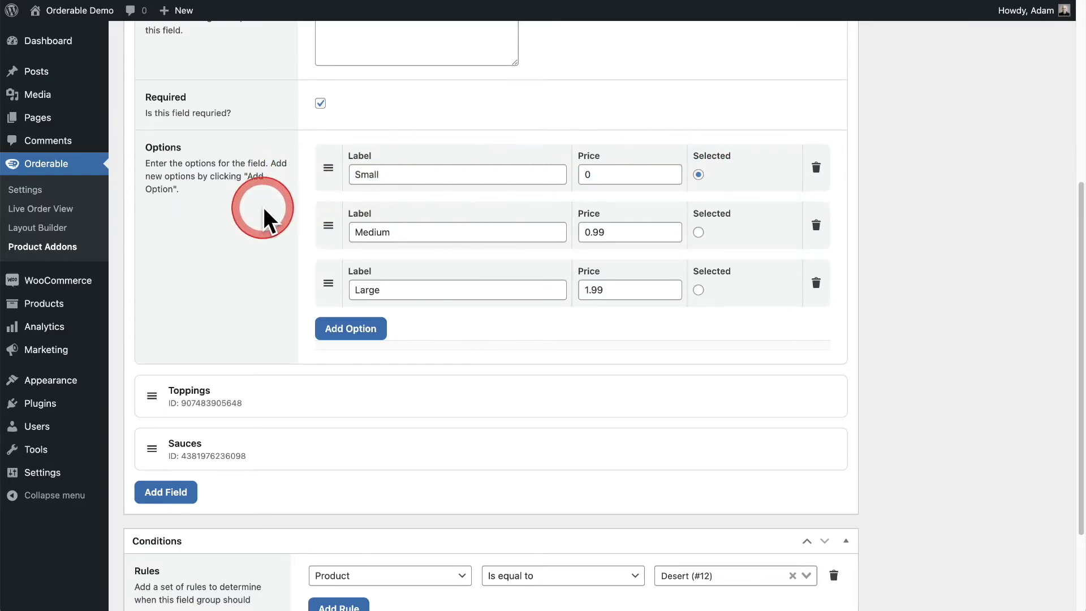
scroll(263, 212, up, 5)
click(327, 175)
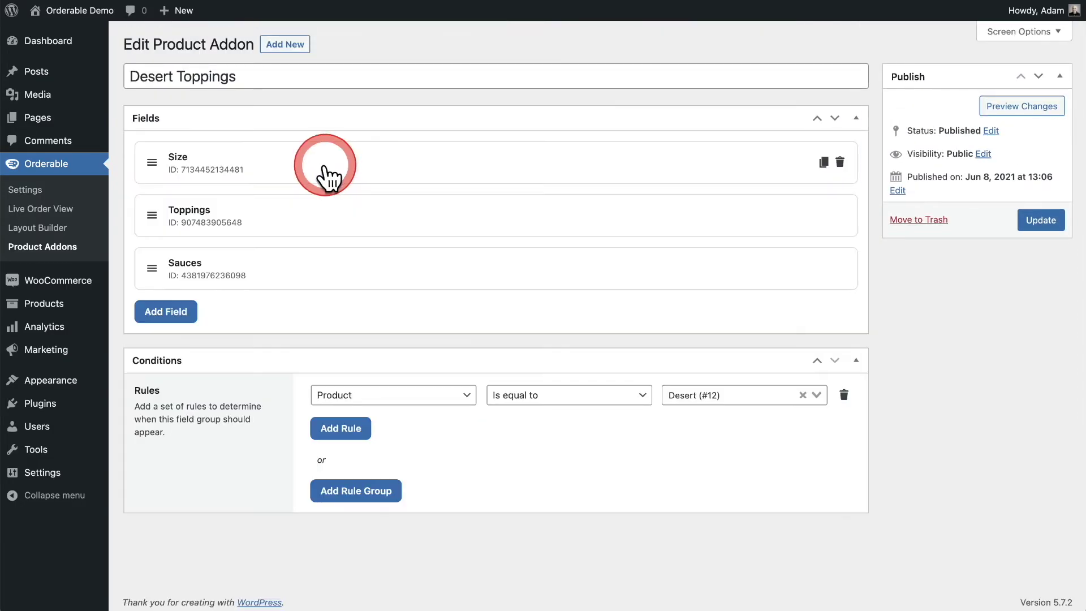
Step: Expand the Toppings field and examine its type, required setting and list of options
click(337, 223)
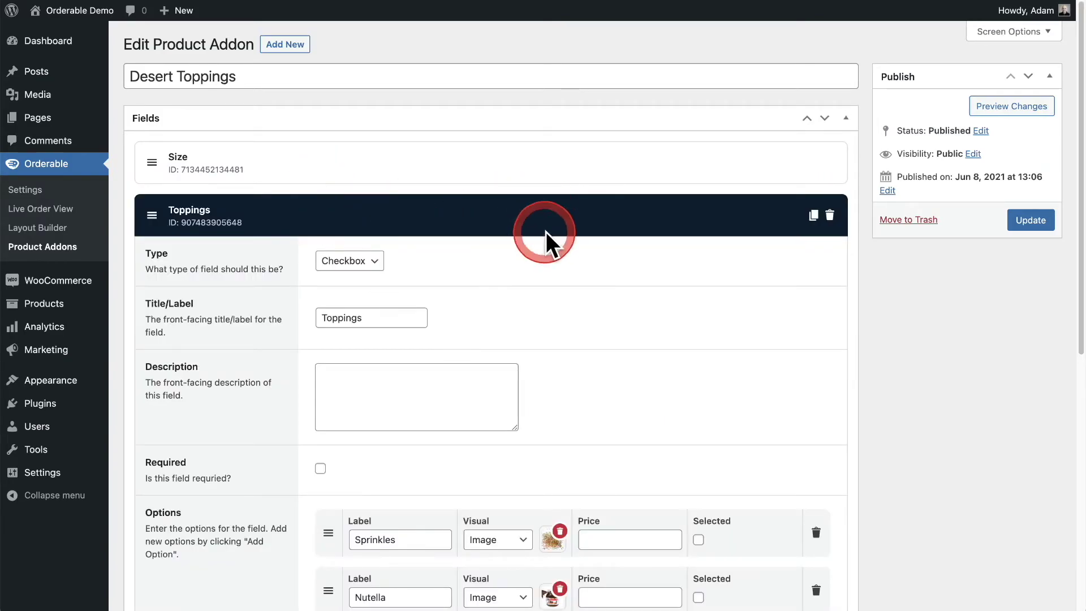
scroll(548, 235, down, 2)
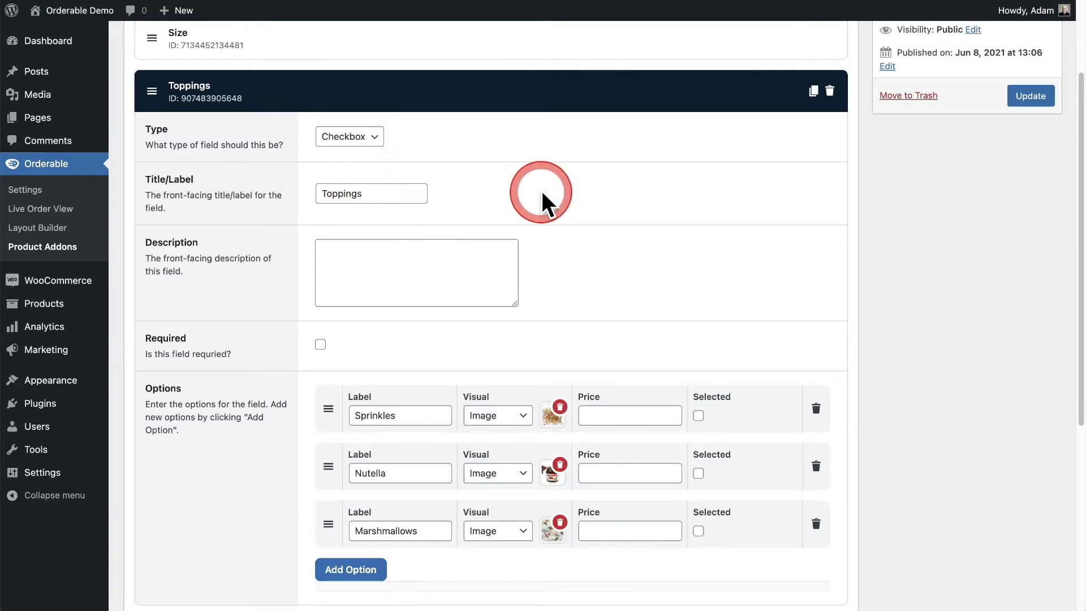
scroll(541, 189, down, 2)
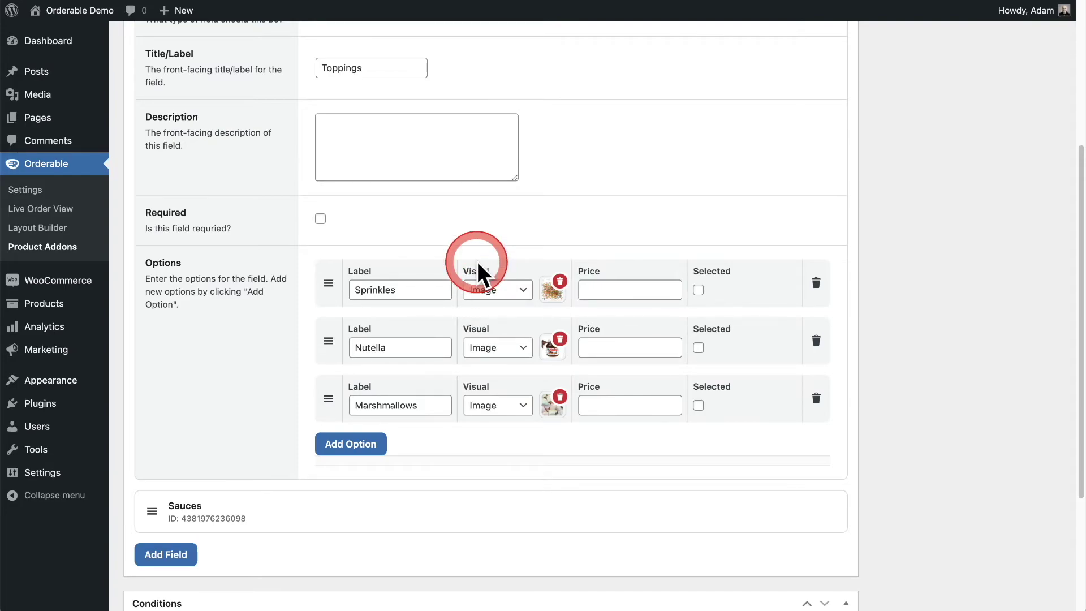
Step: Check the visual choices offered for the Sprinkles option without changing the selection, and collapse the Toppings field
click(527, 296)
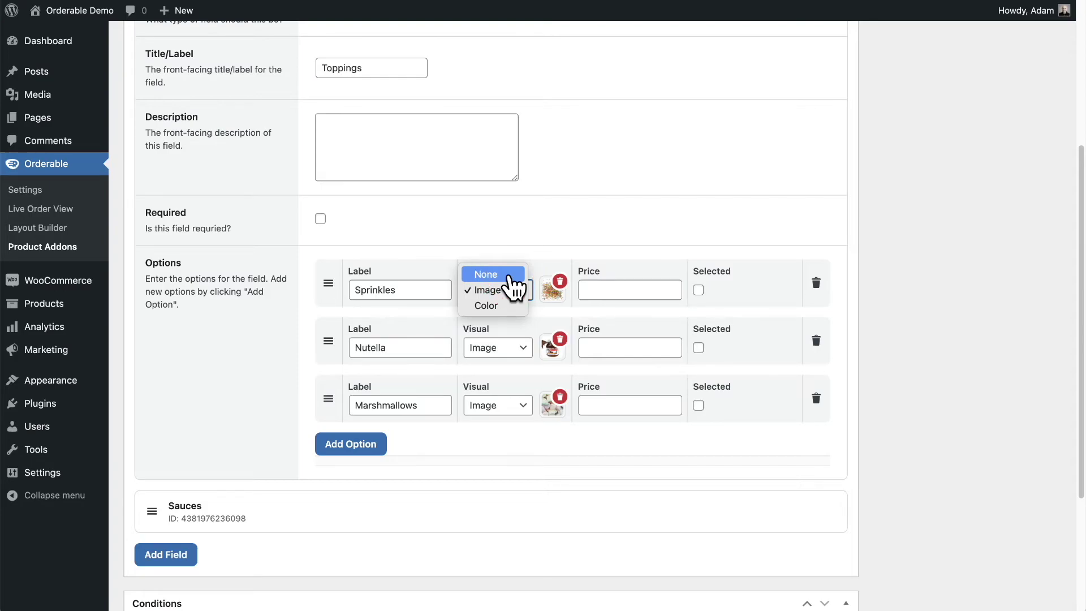
click(510, 291)
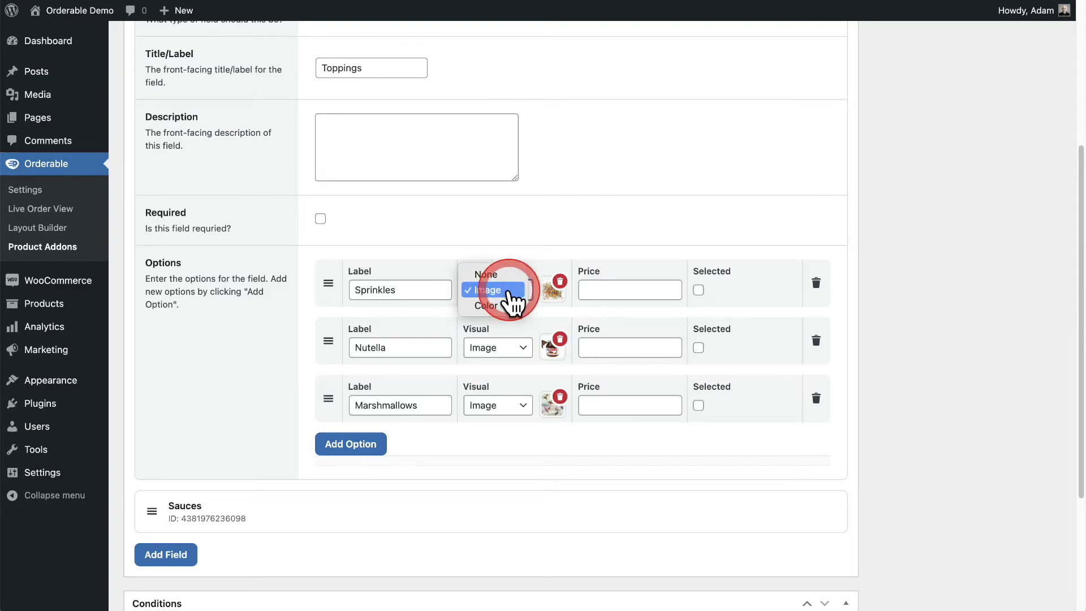
click(513, 306)
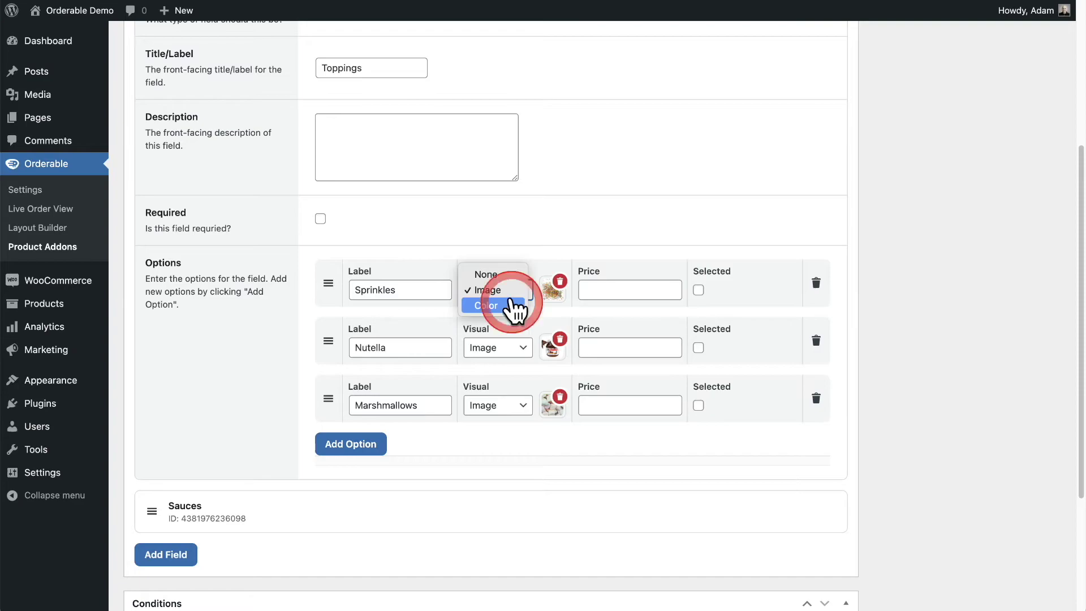
click(492, 235)
click(494, 396)
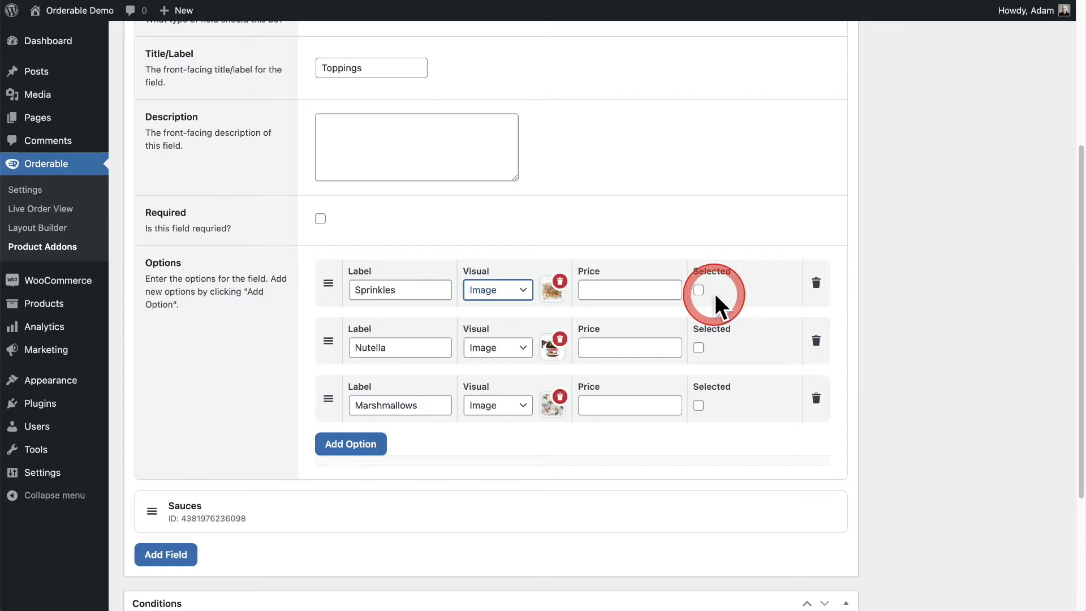
scroll(262, 281, up, 3)
scroll(354, 232, up, 2)
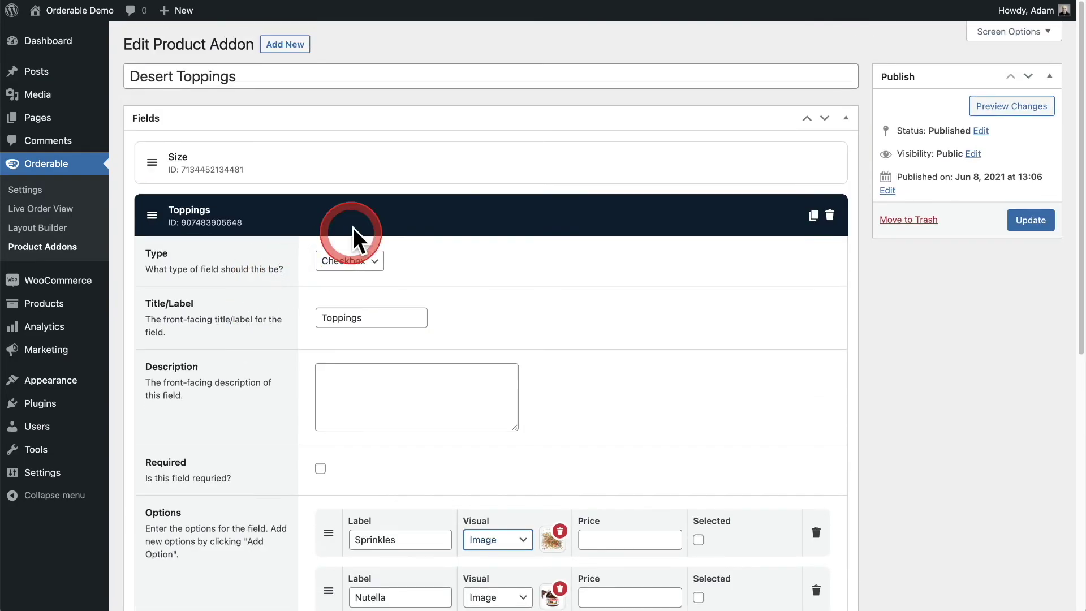
click(354, 229)
Step: Expand the Sauces field, examine its type, option labels and prices, and collapse it again
click(348, 274)
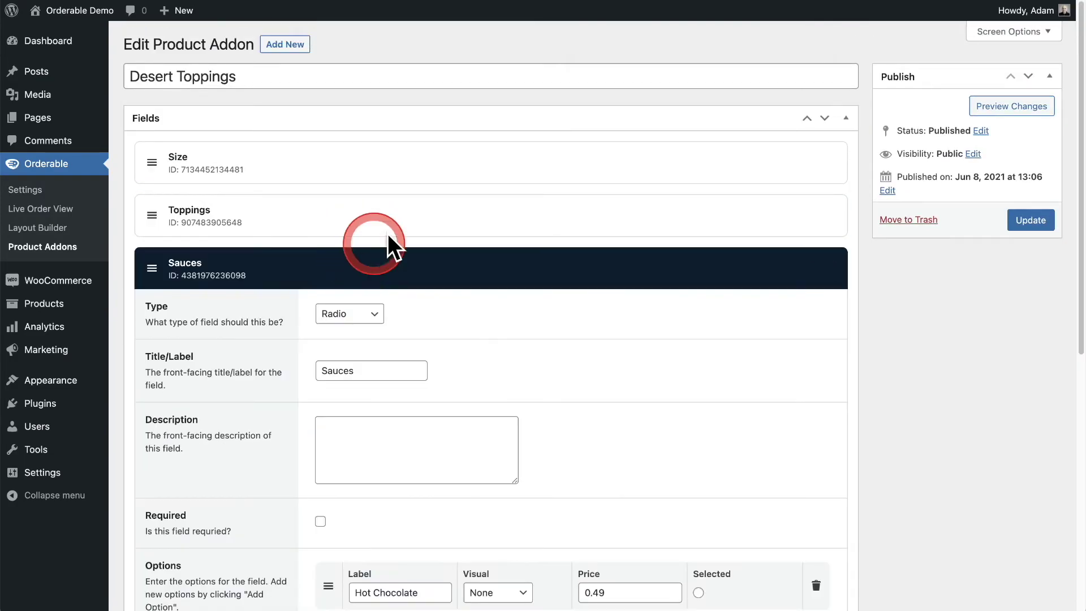
scroll(531, 264, down, 2)
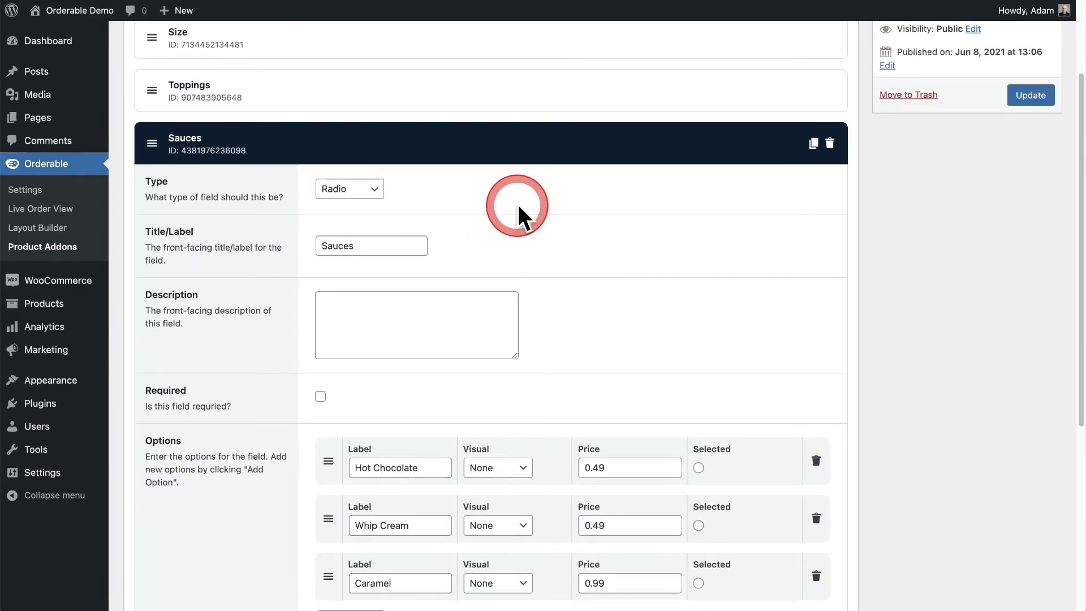
scroll(537, 205, down, 2)
scroll(560, 205, down, 1)
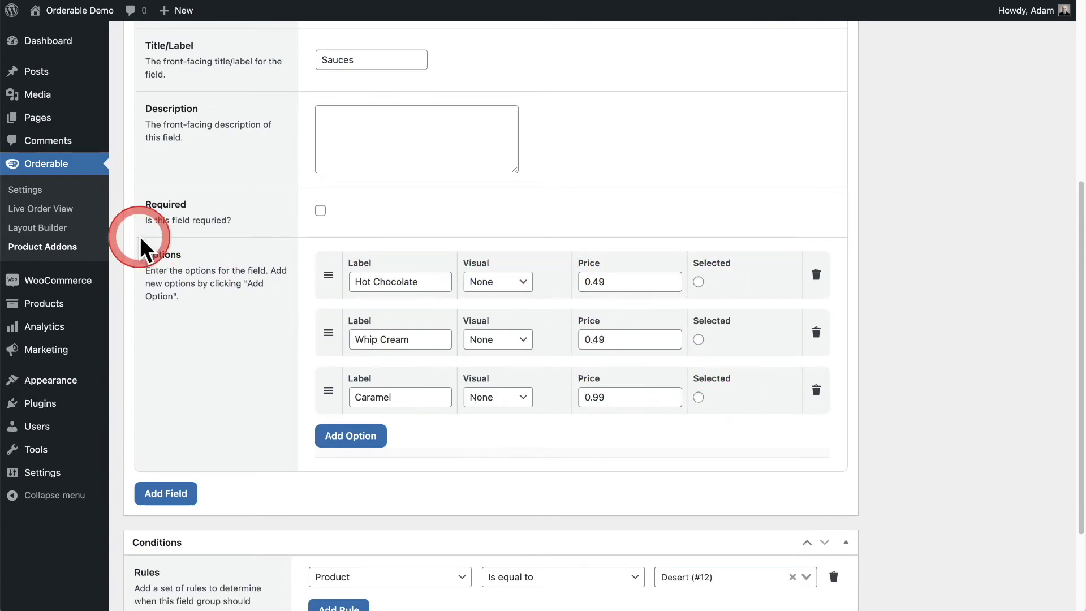
scroll(226, 253, up, 1)
scroll(227, 256, up, 5)
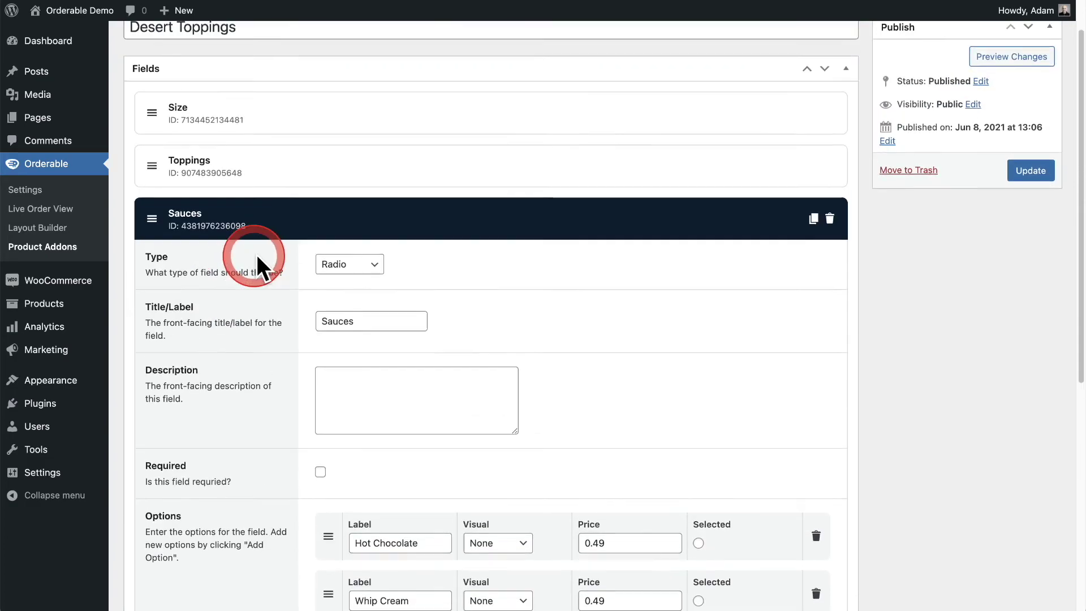
click(295, 226)
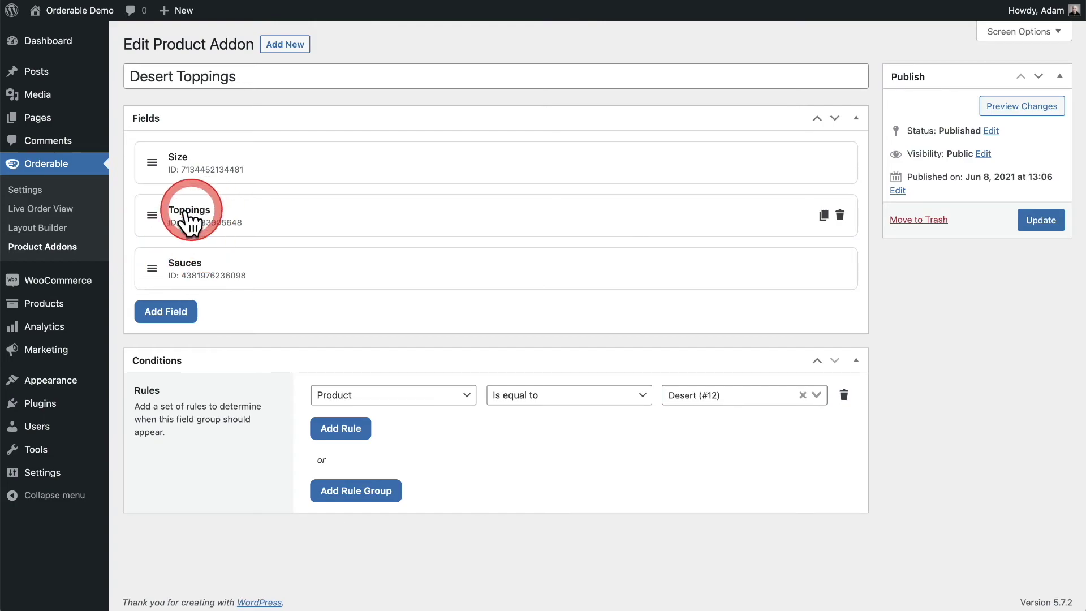
Step: Move the Sauces field above Toppings and save the updated addon
drag(153, 270, 153, 214)
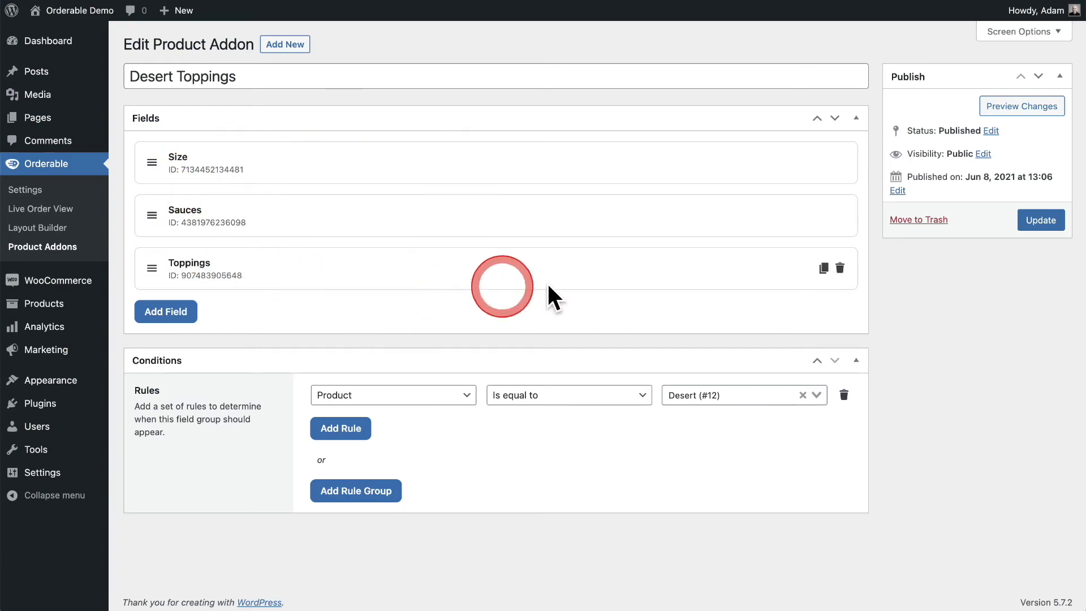
click(1039, 223)
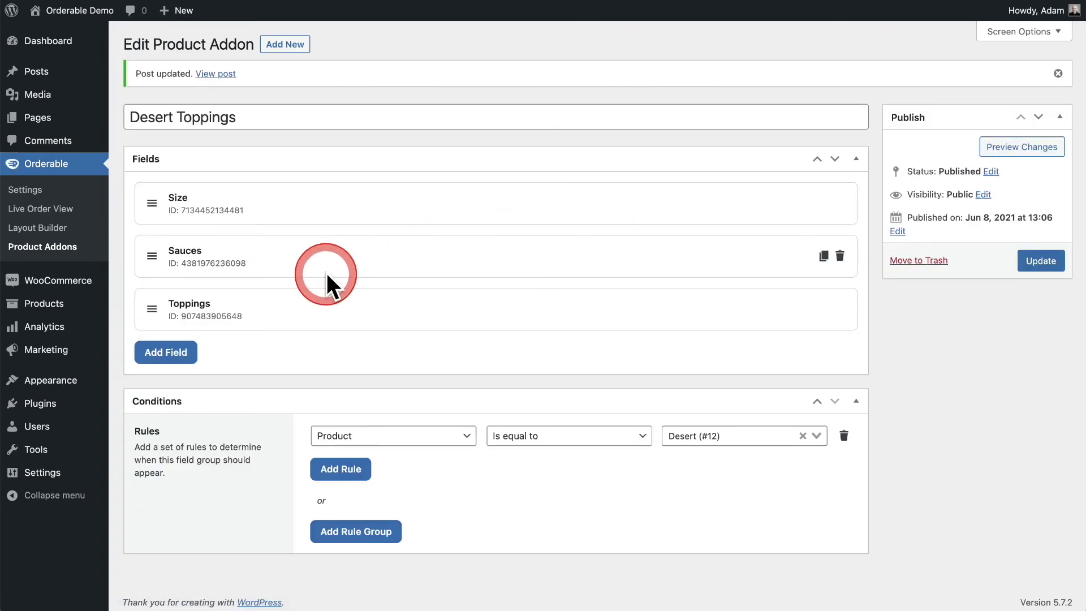
Step: Add a new field to the addon and expand it to review its title and type settings
click(172, 352)
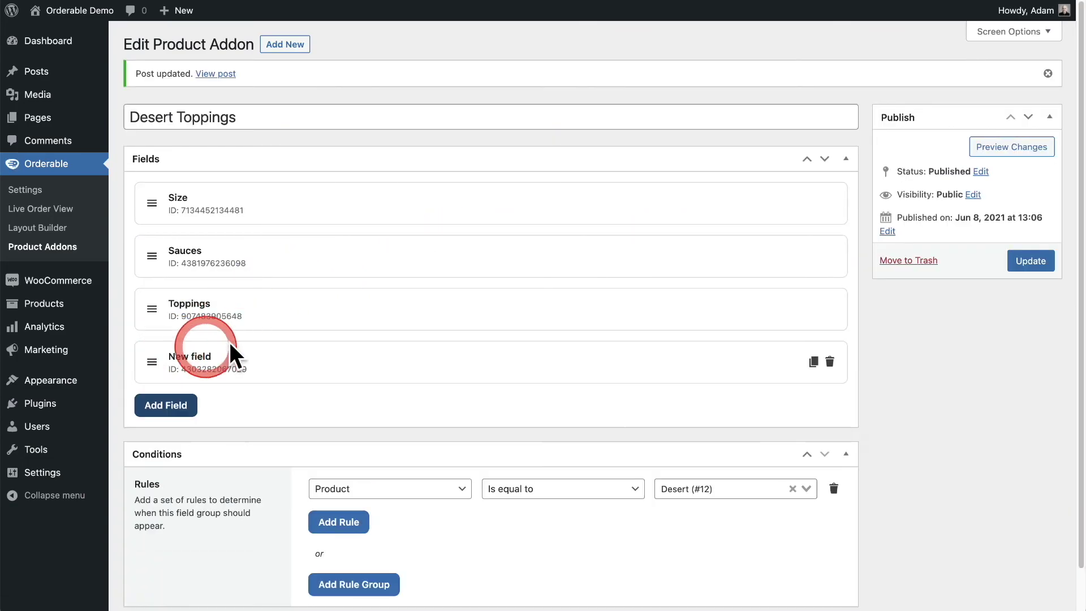
scroll(310, 328, down, 2)
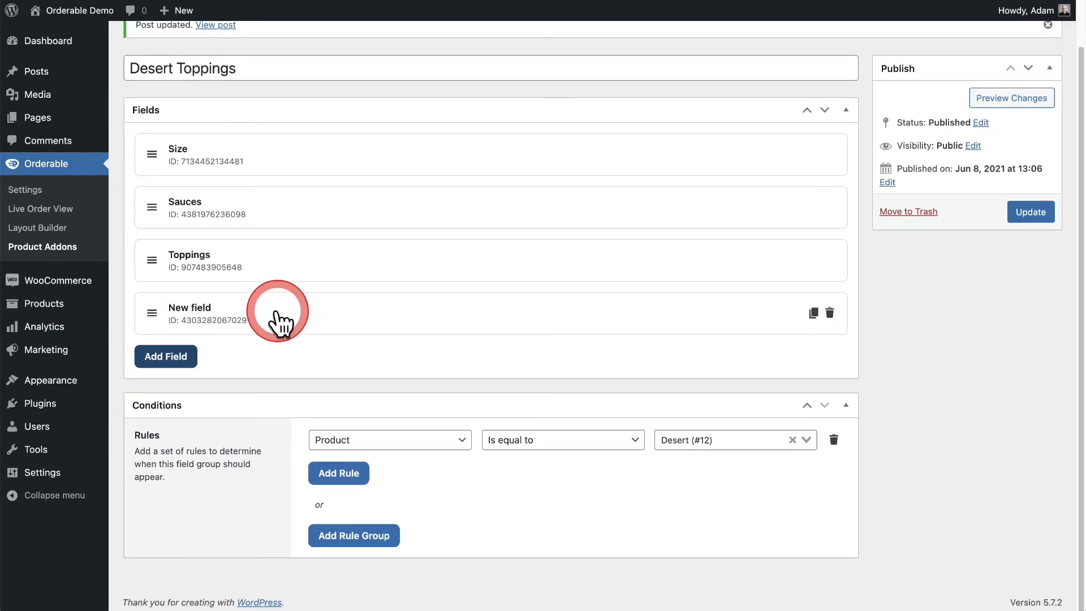
click(277, 322)
scroll(294, 311, down, 4)
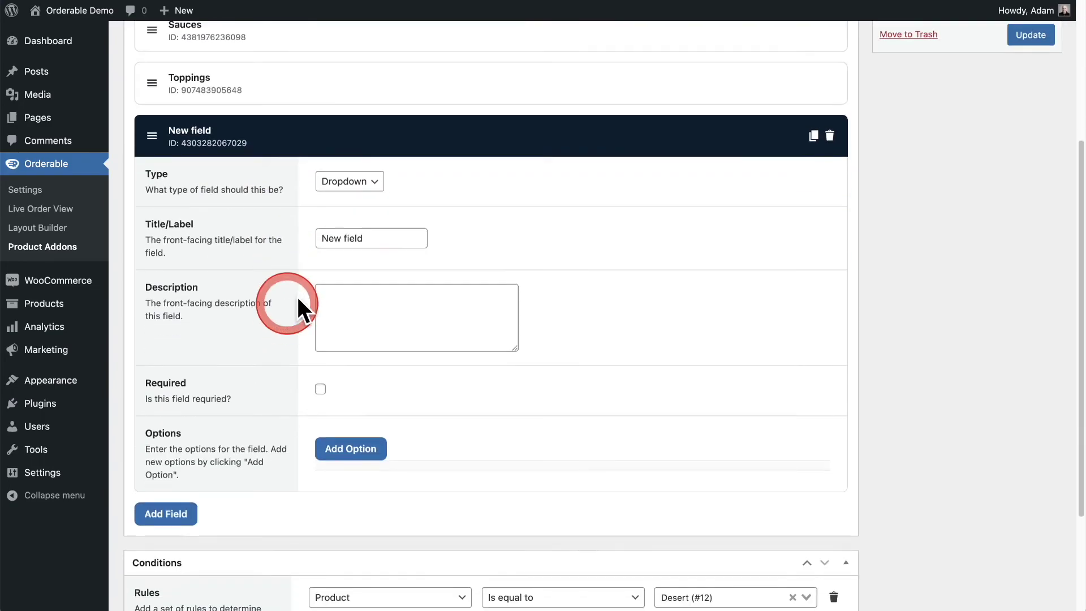
drag(375, 210, 289, 218)
click(368, 169)
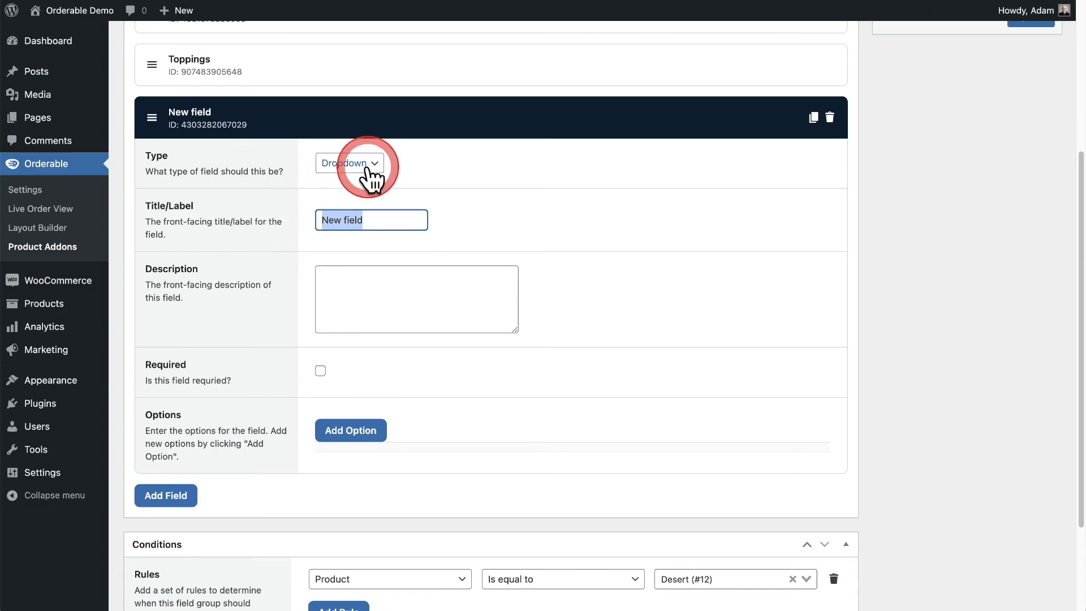
click(546, 266)
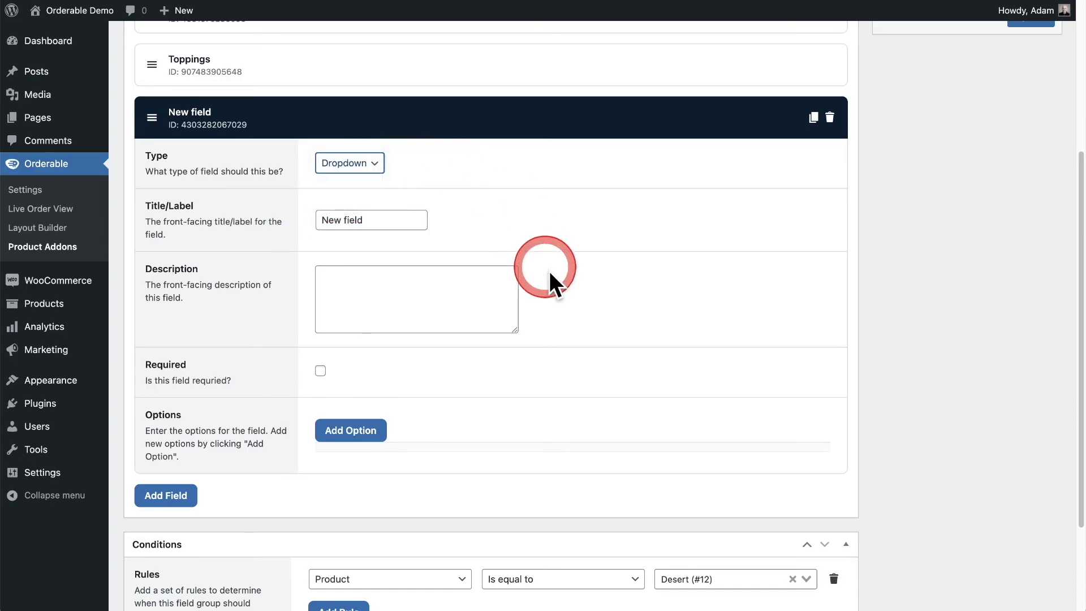
Step: Add a blank option to the new dropdown field and return to the overview of the addon's fields
scroll(560, 285, down, 2)
click(348, 375)
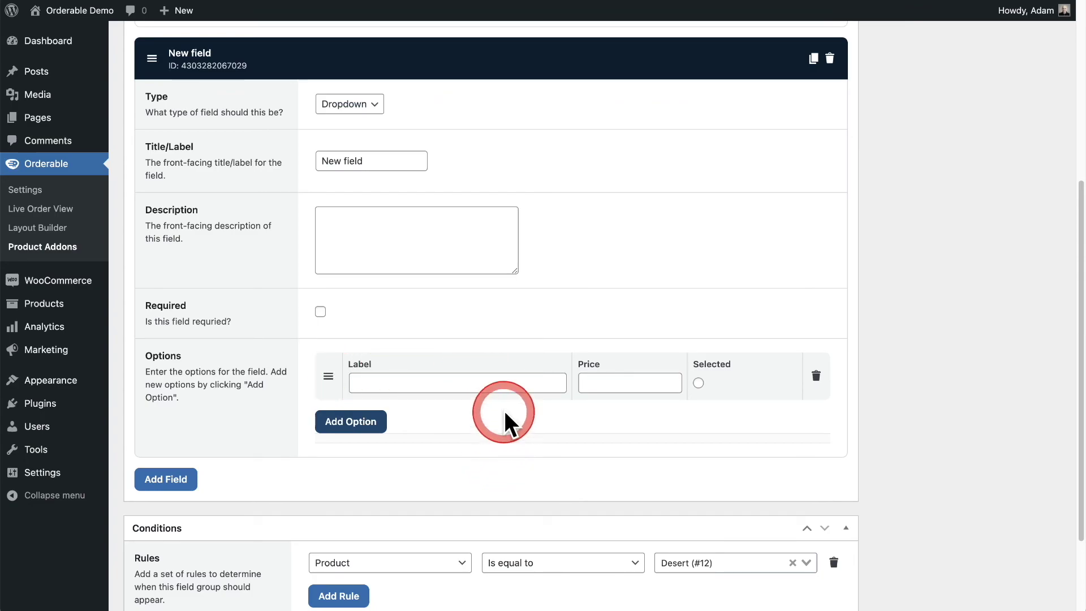
scroll(505, 411, up, 5)
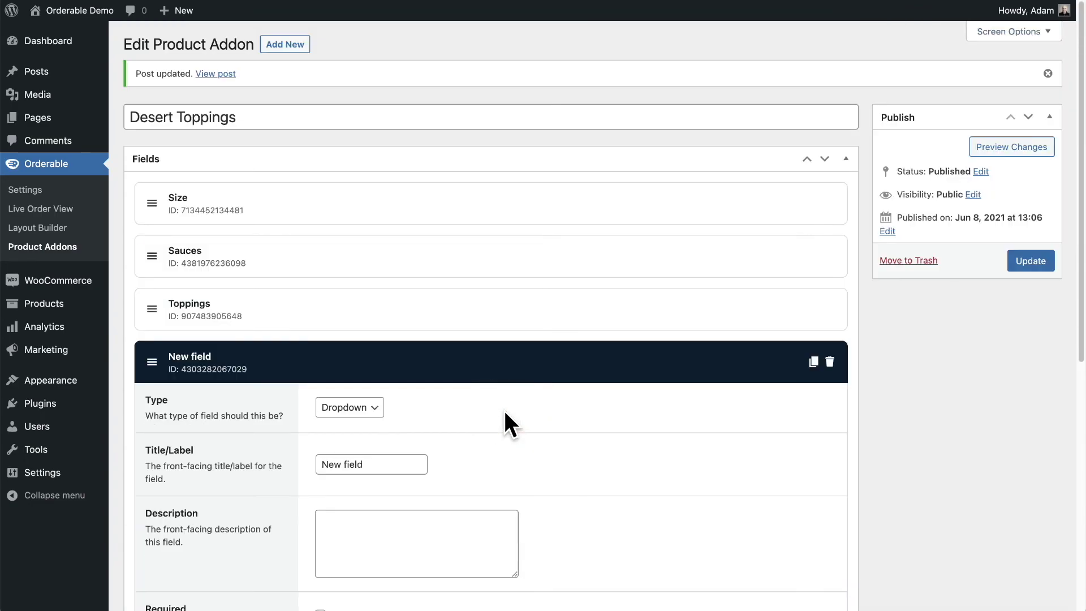